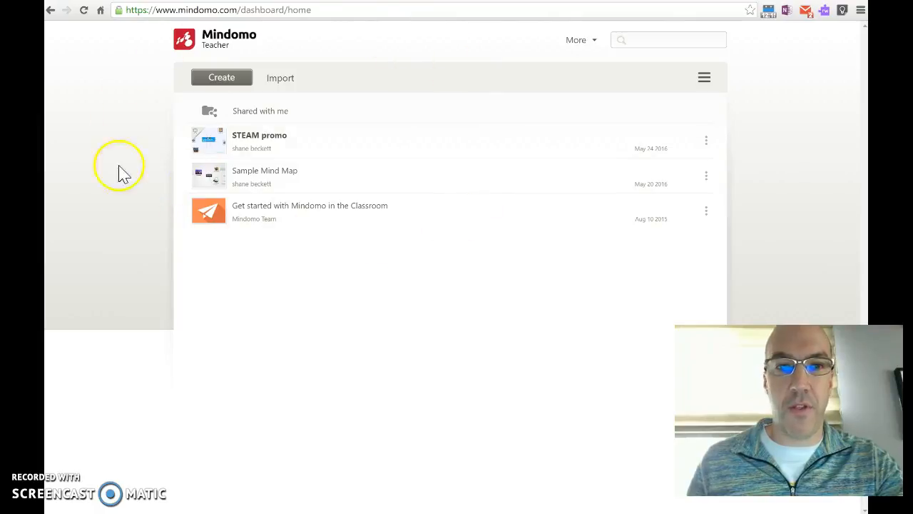
- Create a map from the Characterization Study template in the Informational Text category and start it
click(232, 83)
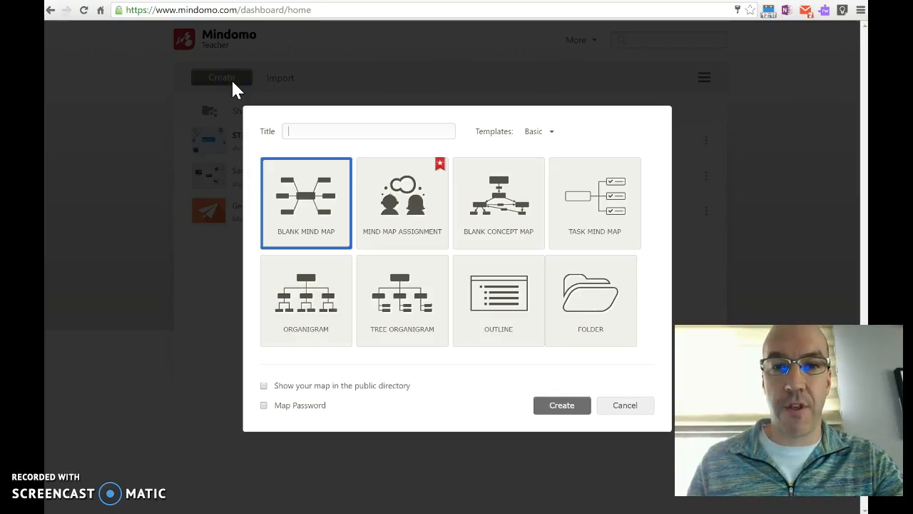
click(551, 135)
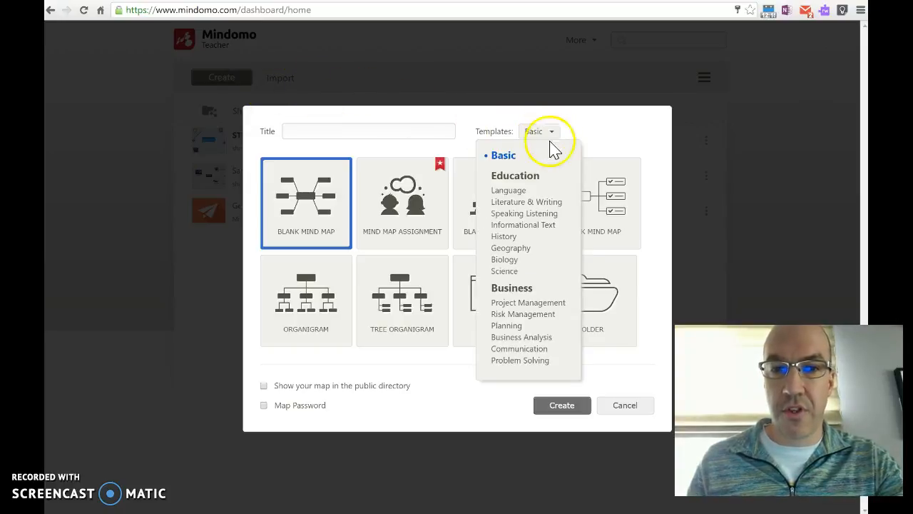
click(528, 225)
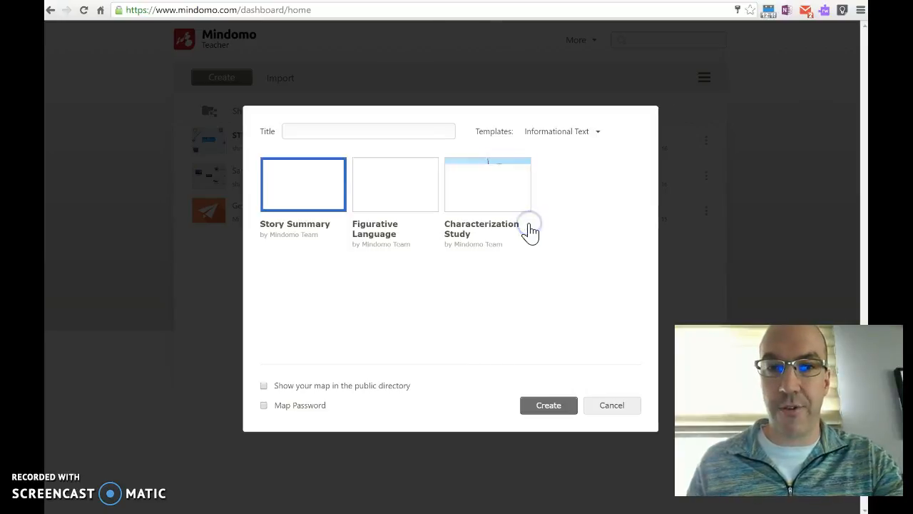
click(513, 218)
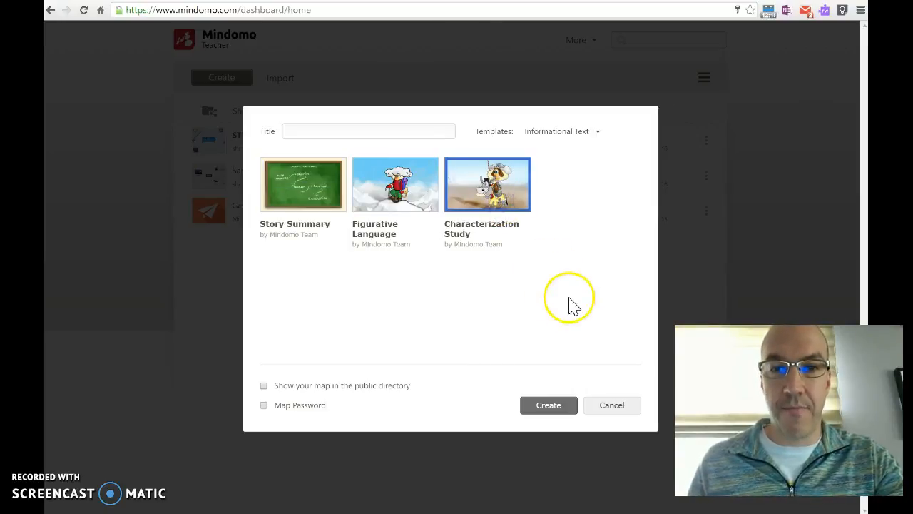
click(550, 405)
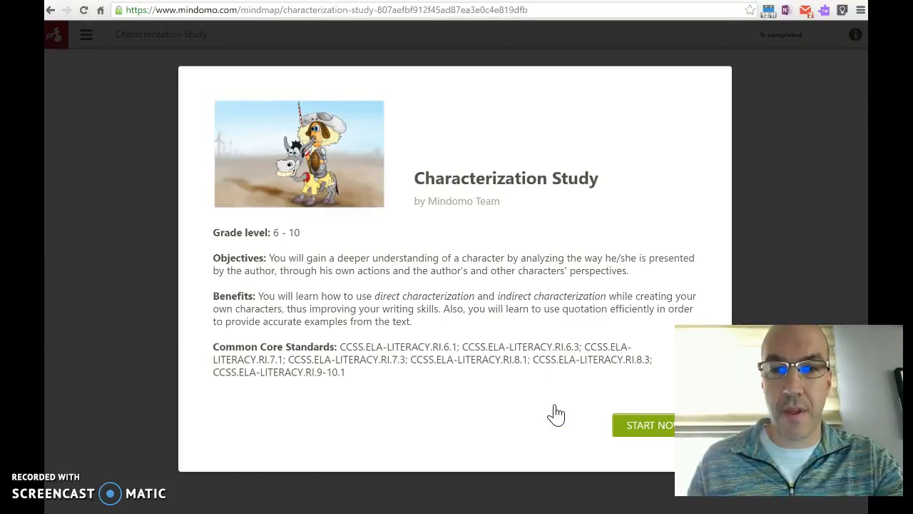
click(648, 431)
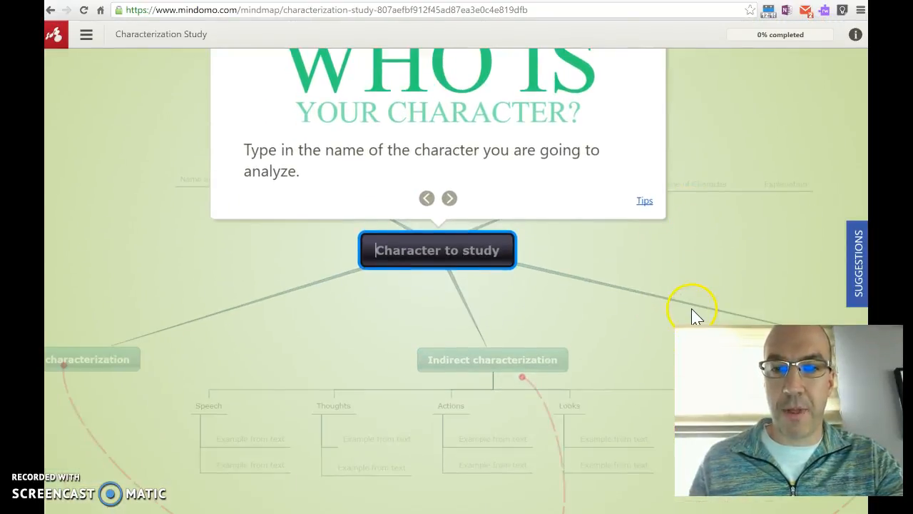
- Look over the branches and guidance of the Characterization Study map and return to the dashboard
scroll(696, 316, down, 2)
scroll(696, 316, down, 2)
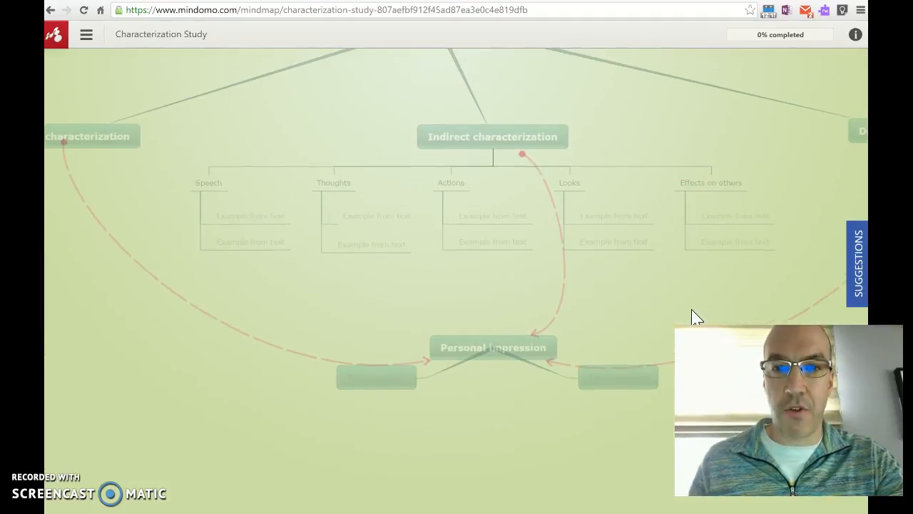
scroll(691, 309, up, 6)
scroll(691, 309, down, 1)
click(717, 277)
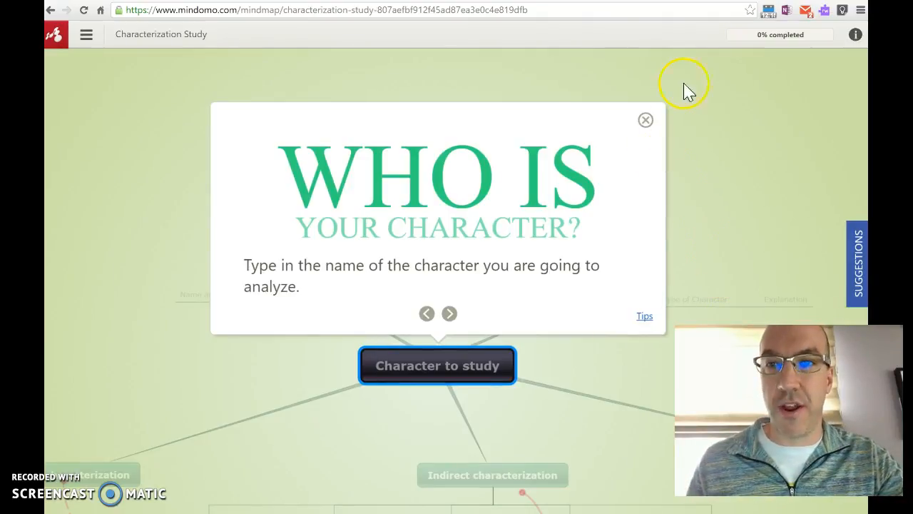
click(49, 11)
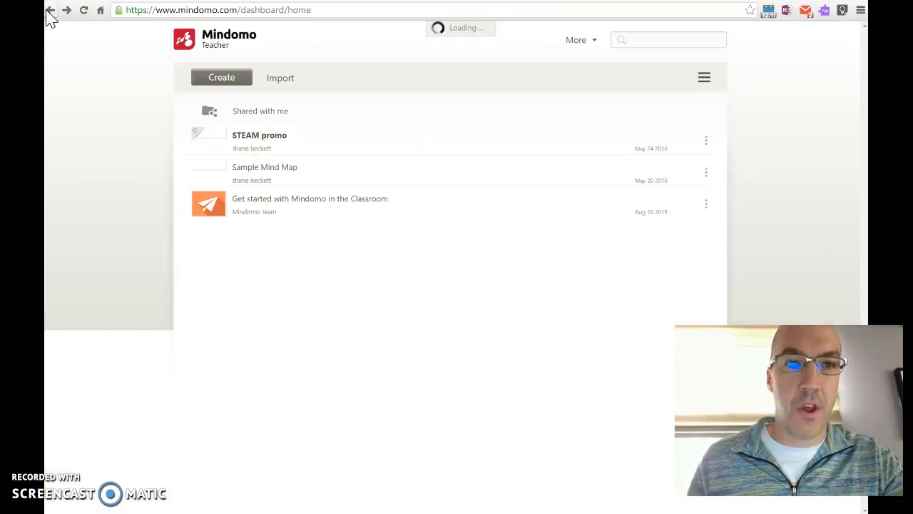
- Create a blank mind map titled DELETE
click(224, 81)
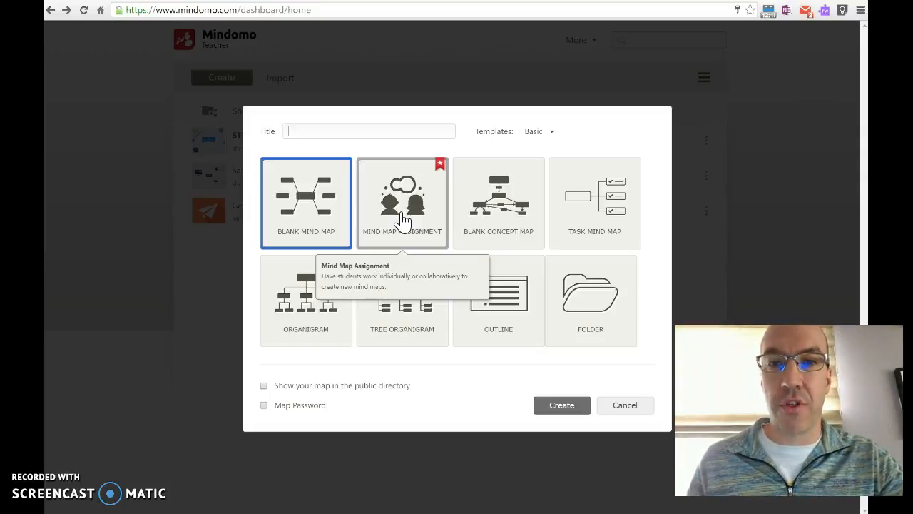
click(347, 133)
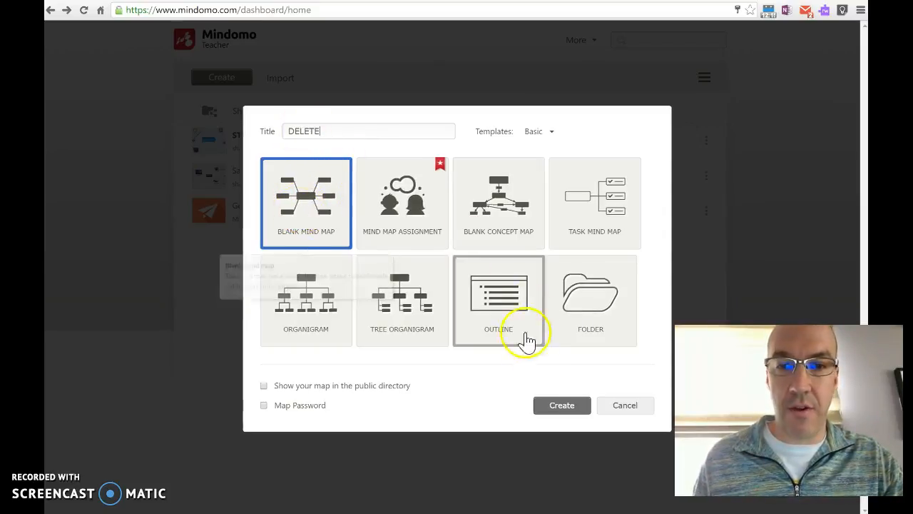
click(548, 408)
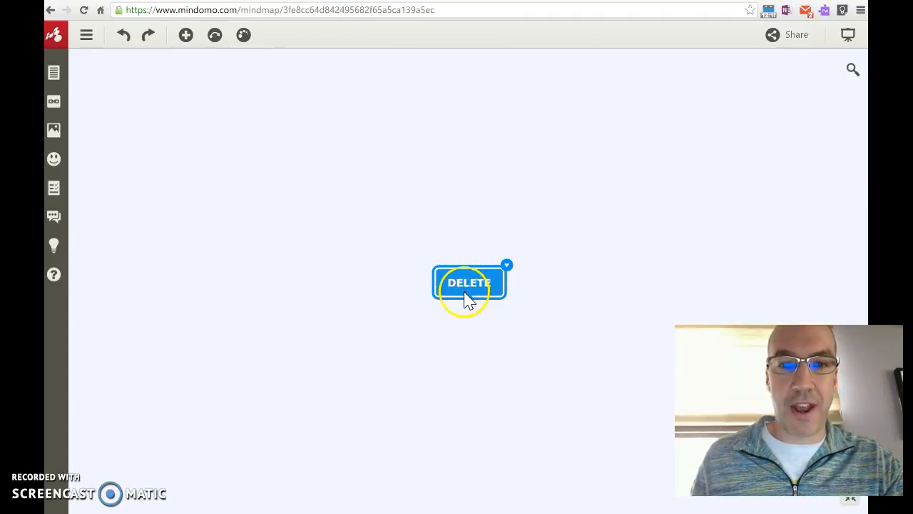
- Review the central topic's font, style and layout options and change its shape to a circle
click(508, 267)
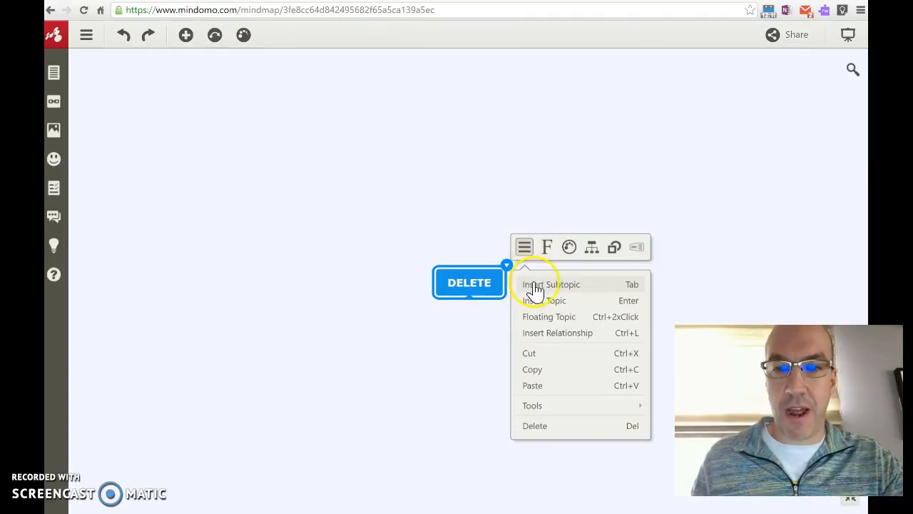
click(547, 254)
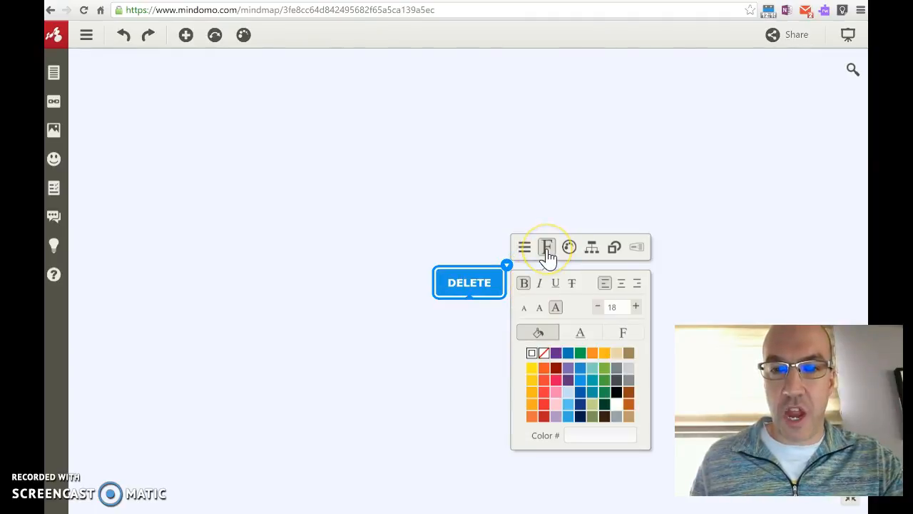
click(569, 250)
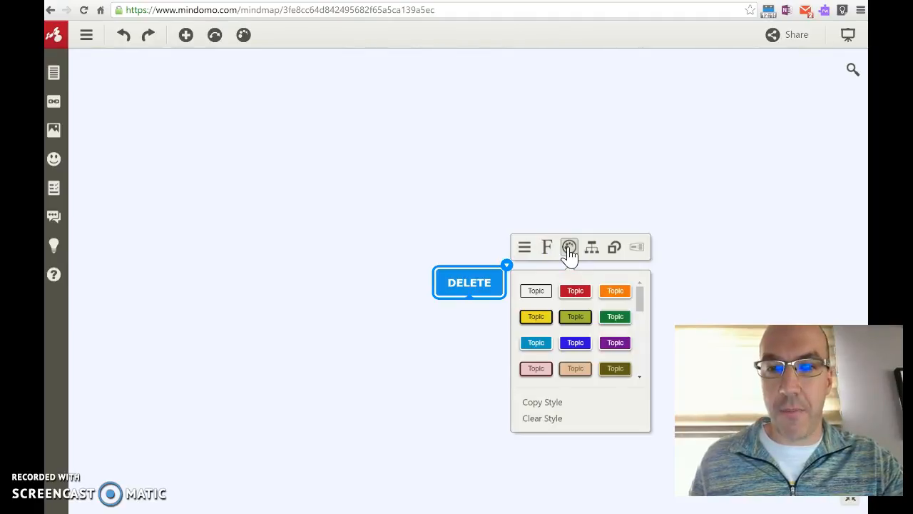
click(593, 250)
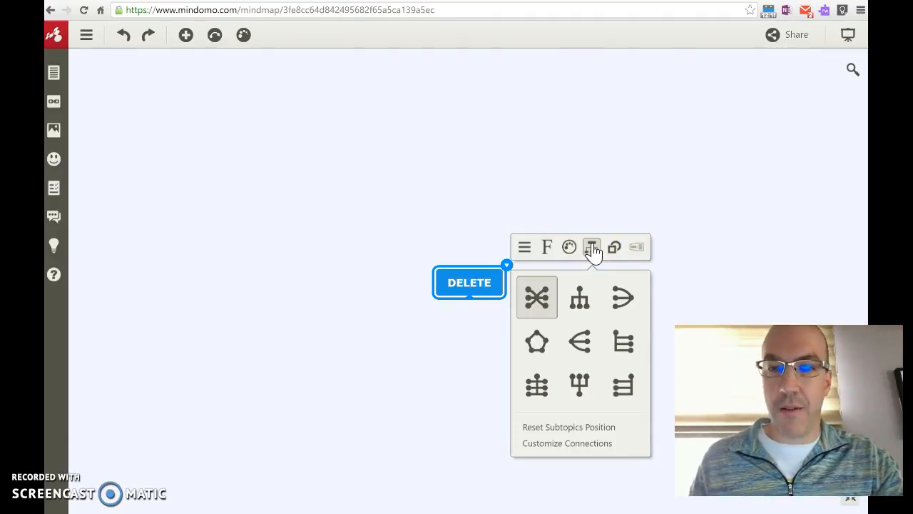
click(615, 249)
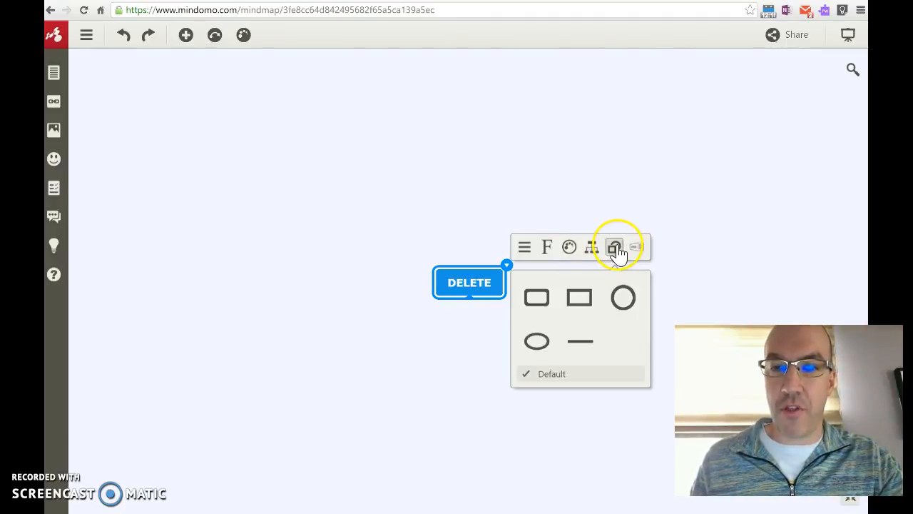
click(621, 300)
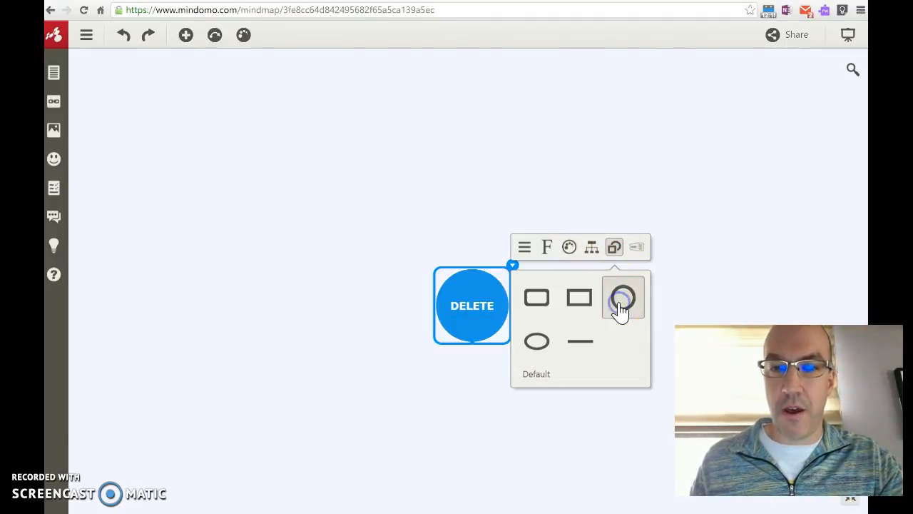
- Insert two main topics on either side of the DELETE topic and add a subtopic to the left one
click(527, 253)
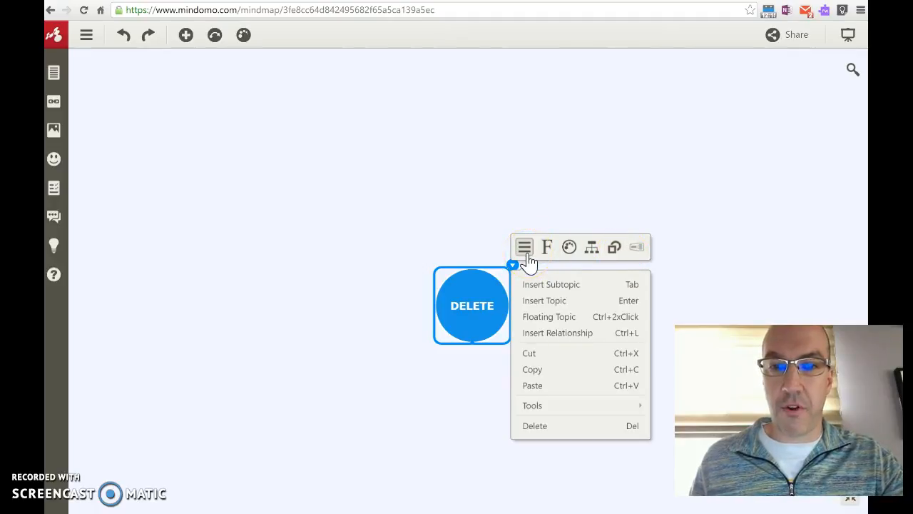
click(531, 284)
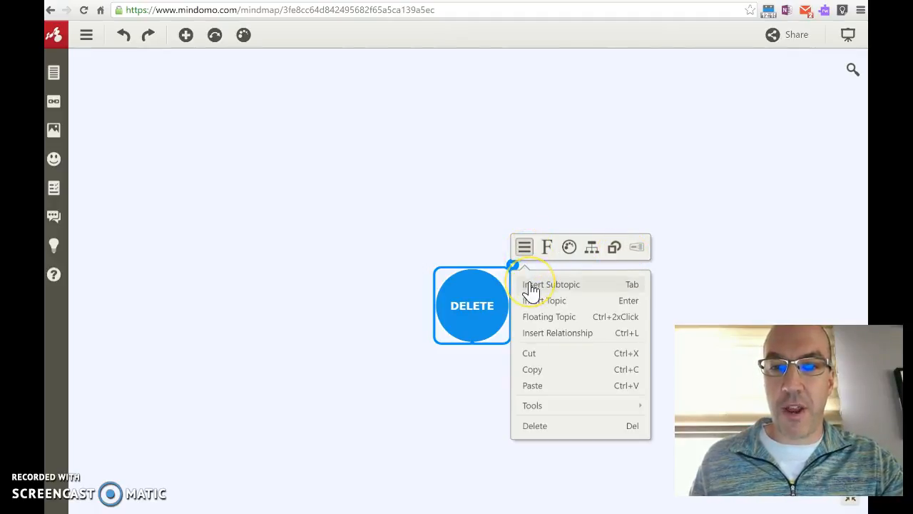
click(531, 285)
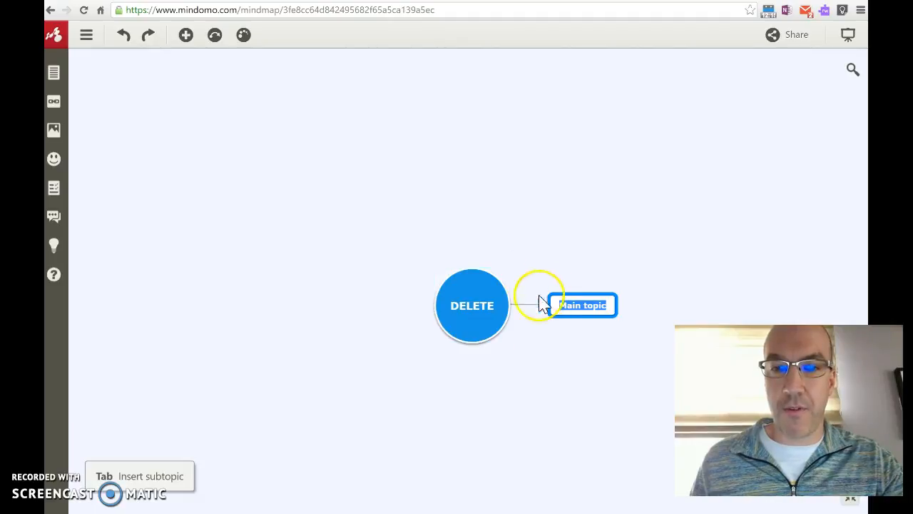
click(512, 265)
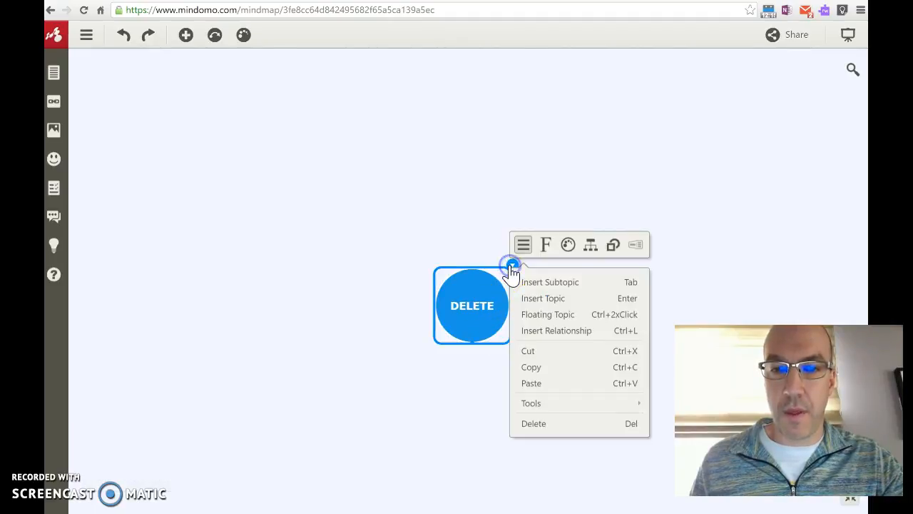
click(527, 298)
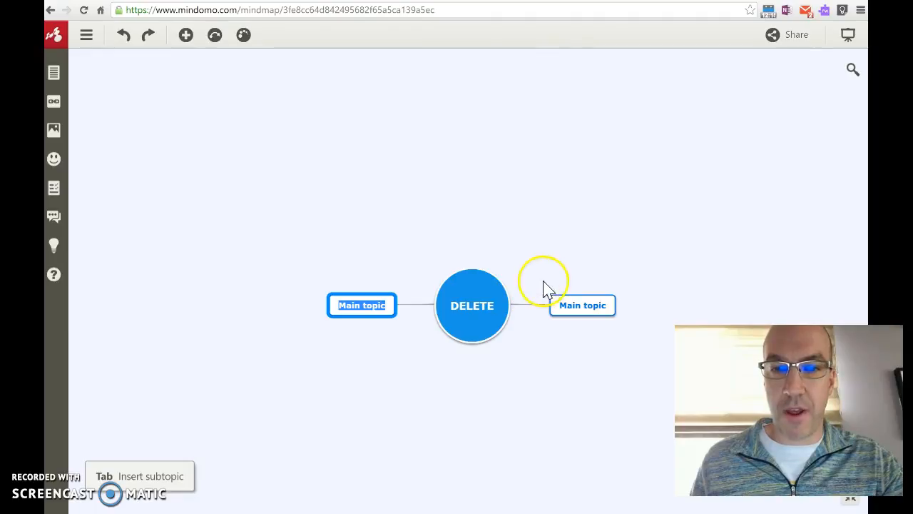
click(397, 292)
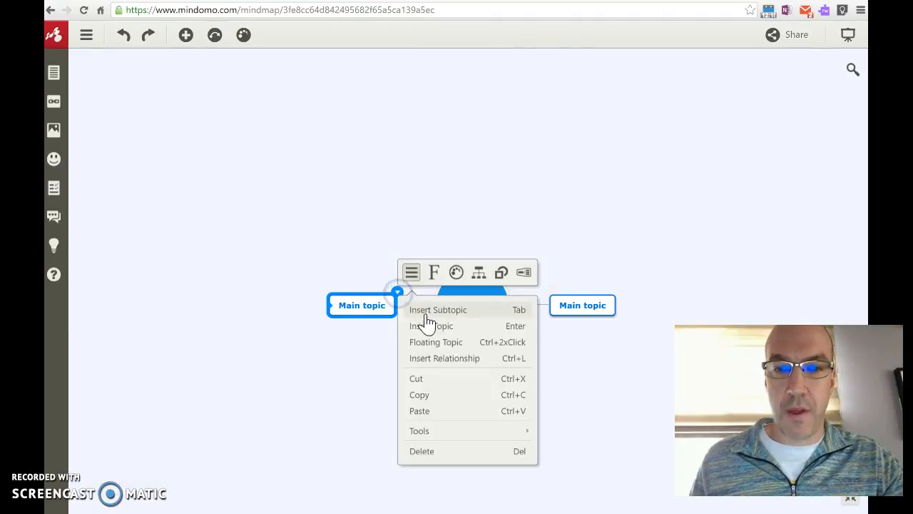
click(426, 313)
- Add two main topics above the central topic and name them #1 and #2
click(472, 162)
double_click(471, 161)
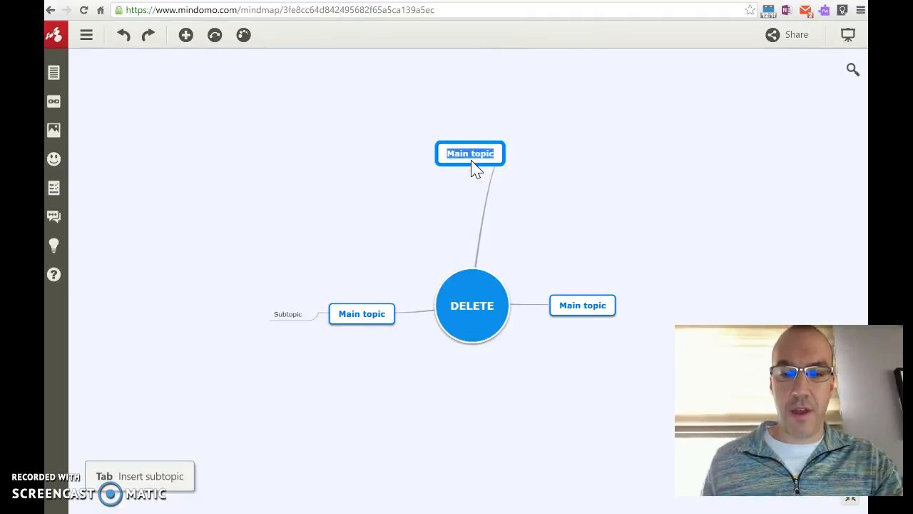
text(#1)
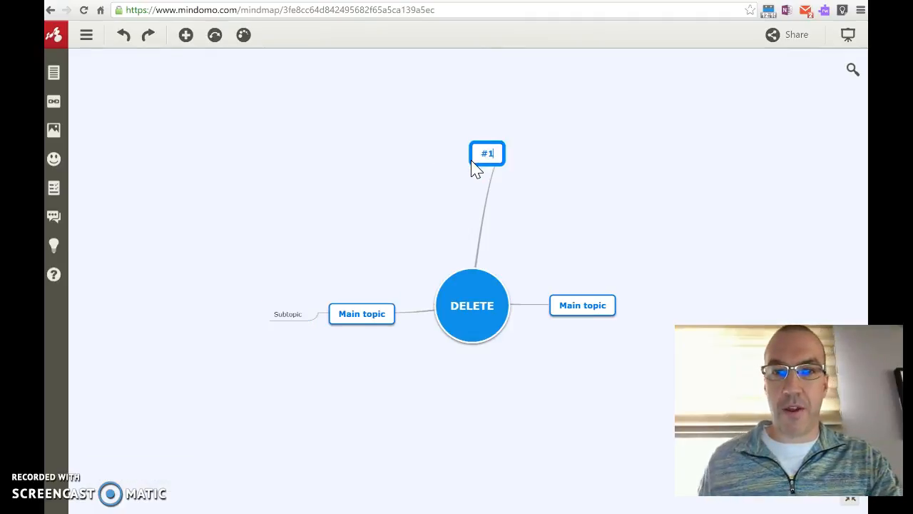
click(569, 163)
double_click(569, 163)
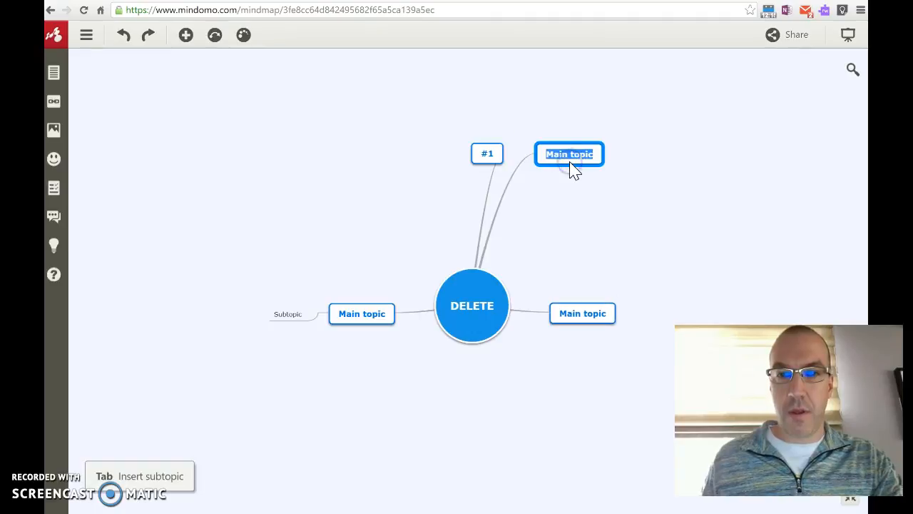
text(#2)
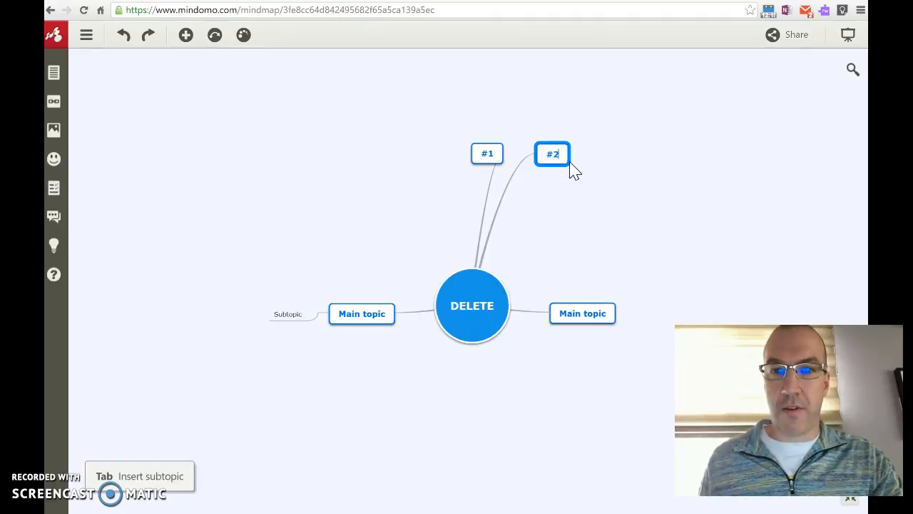
click(616, 147)
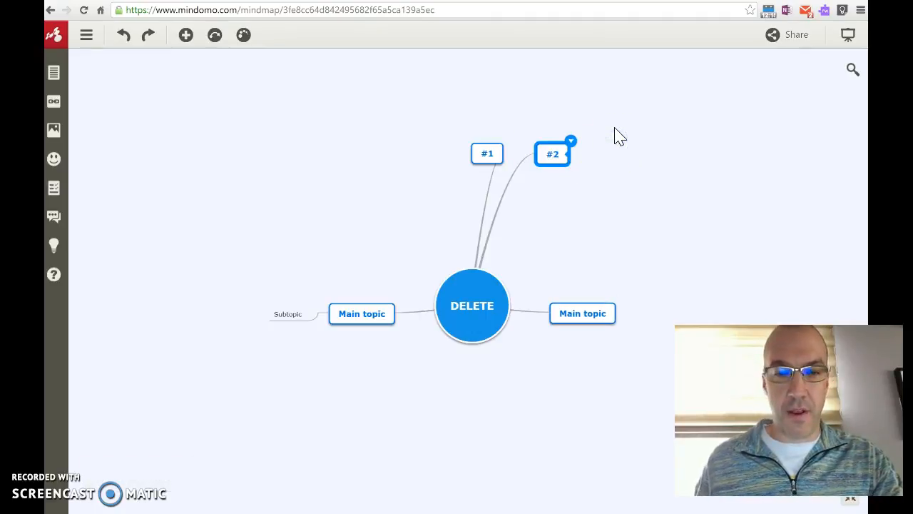
- Insert a subtopic under the #2 main topic and name it #2
key(Tab)
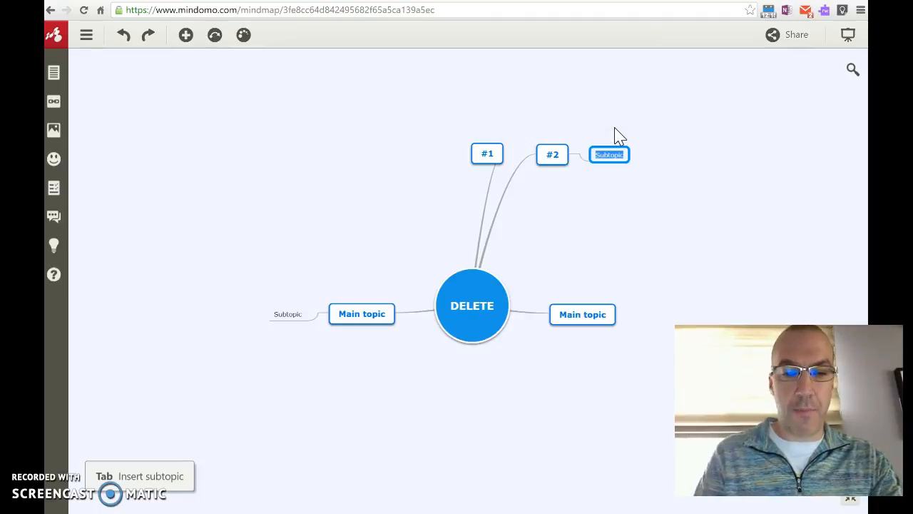
text(#3)
click(619, 182)
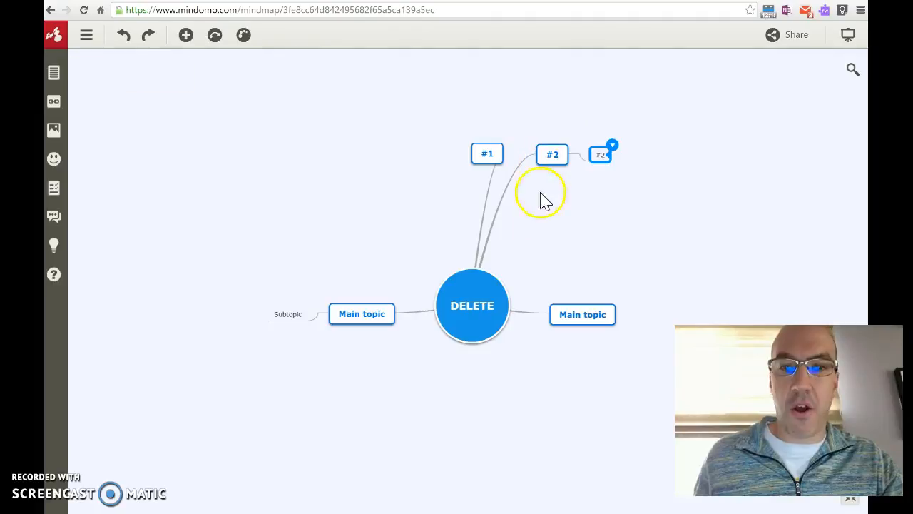
- Add the note "This is a space for a note" to the left main topic and make the word "note" bold
click(486, 317)
click(360, 320)
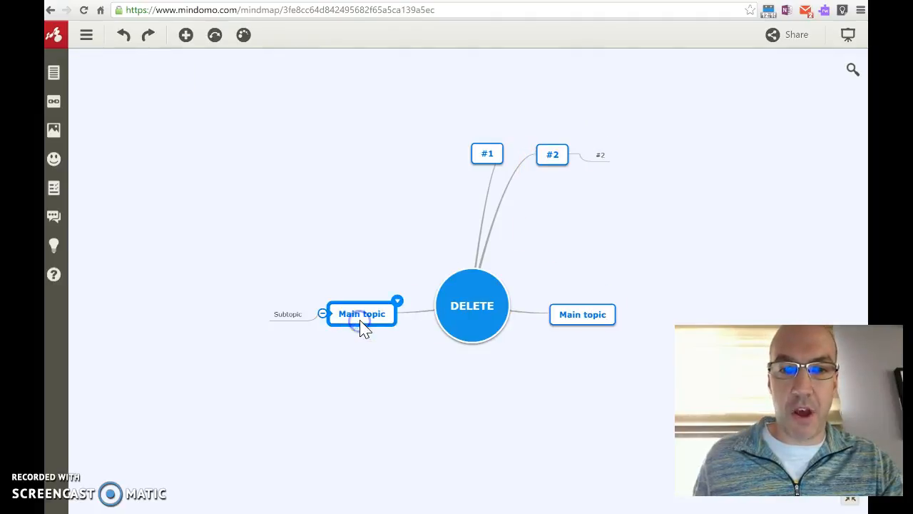
click(56, 80)
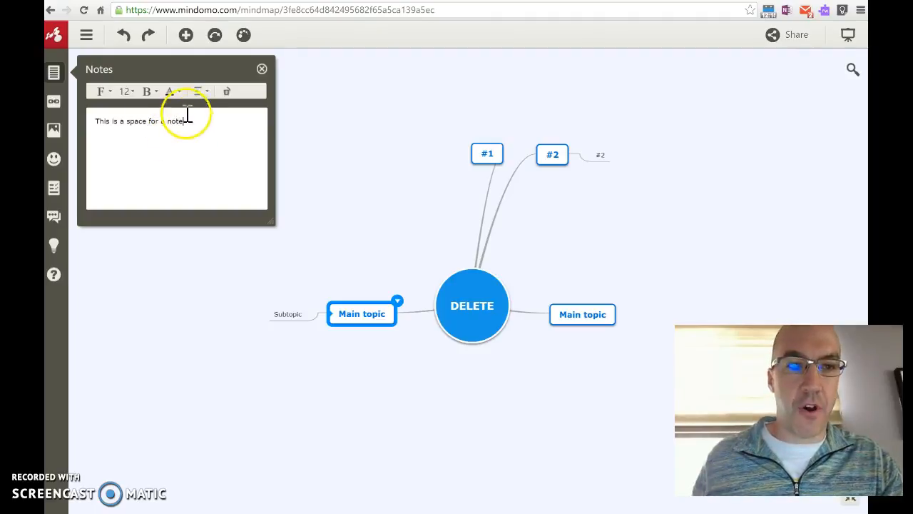
double_click(174, 122)
click(143, 102)
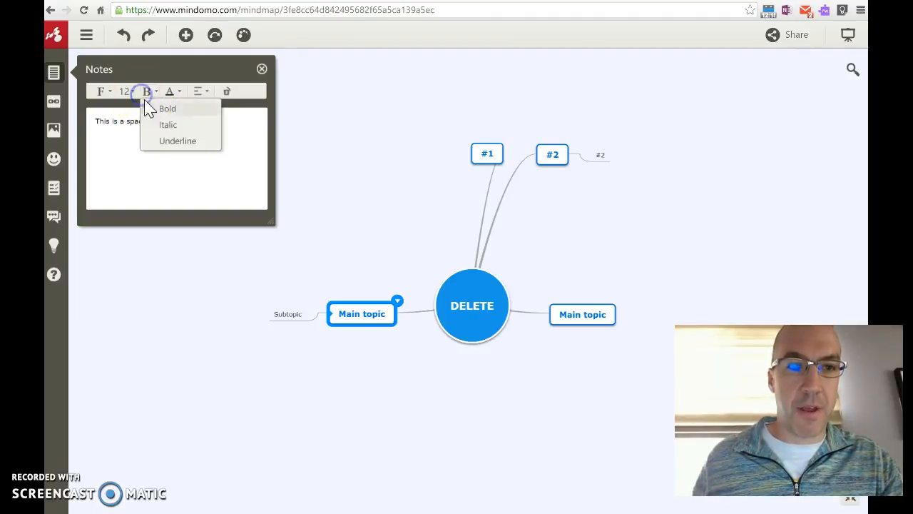
click(174, 108)
click(209, 140)
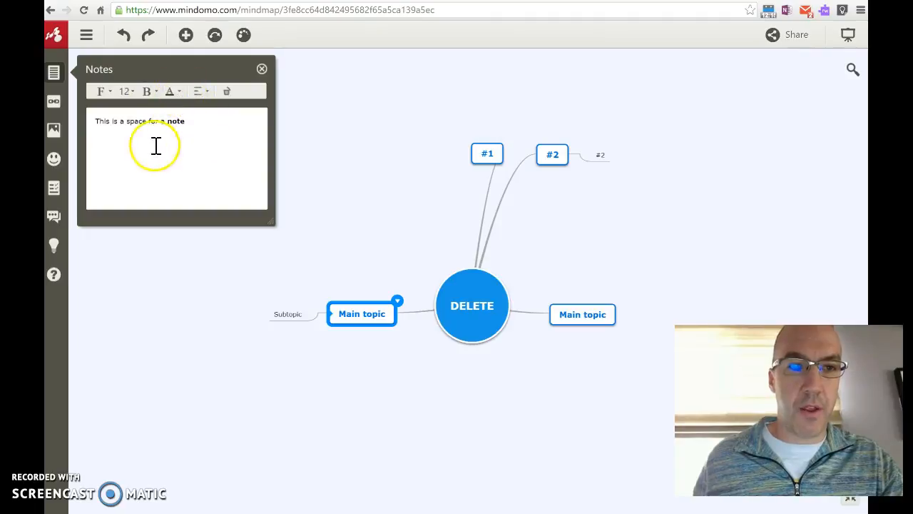
- Color the word "note" red in the left main topic's note and close the note editor
double_click(174, 122)
click(179, 90)
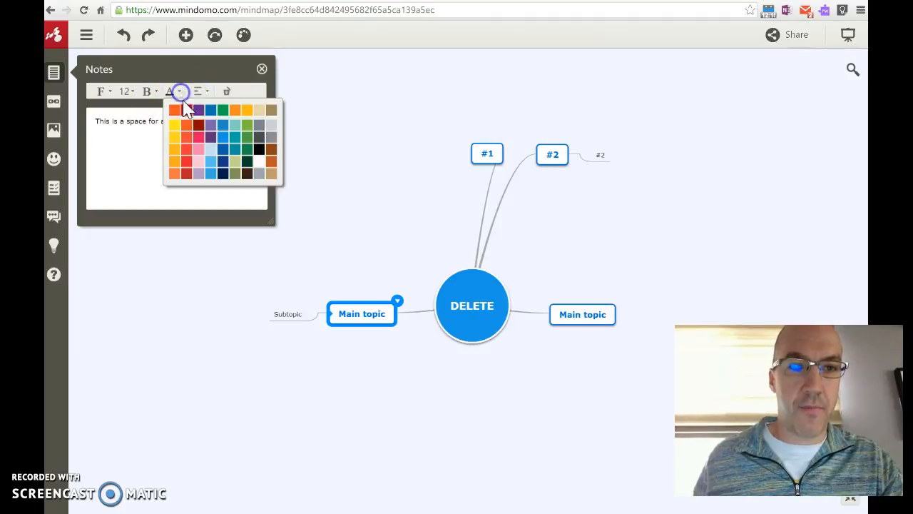
click(189, 163)
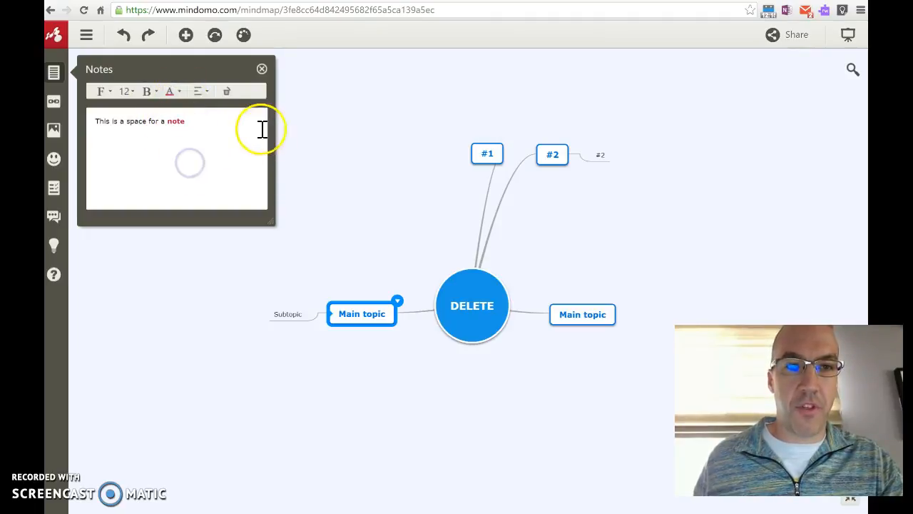
click(260, 69)
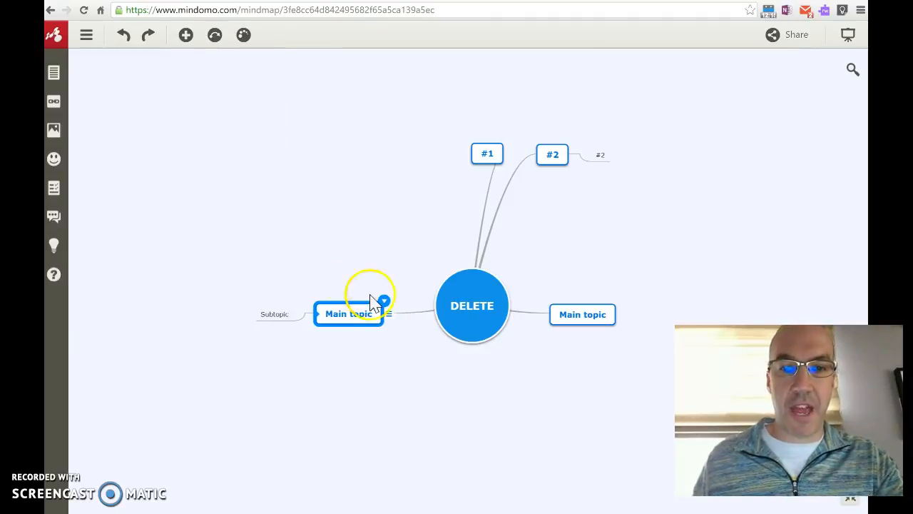
- Preview the left main topic's note on the map, reopen it for viewing and close it again
mouse_move(389, 314)
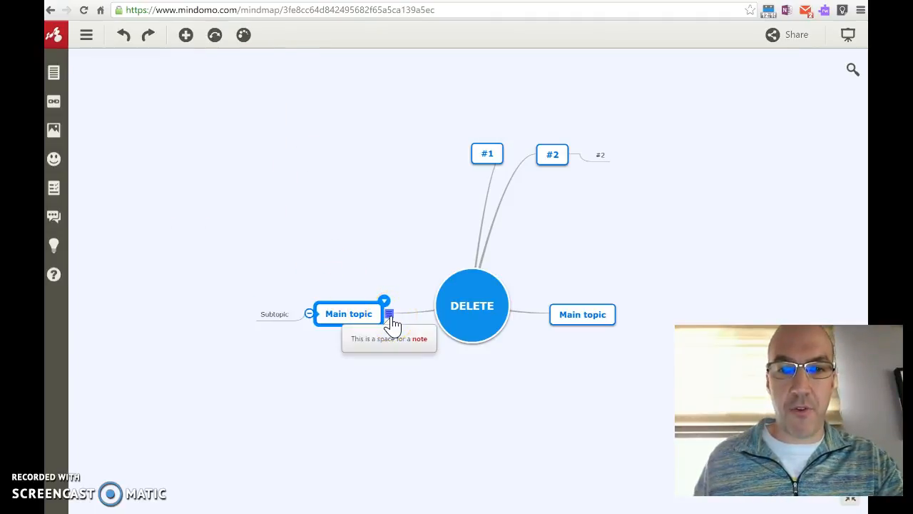
click(391, 318)
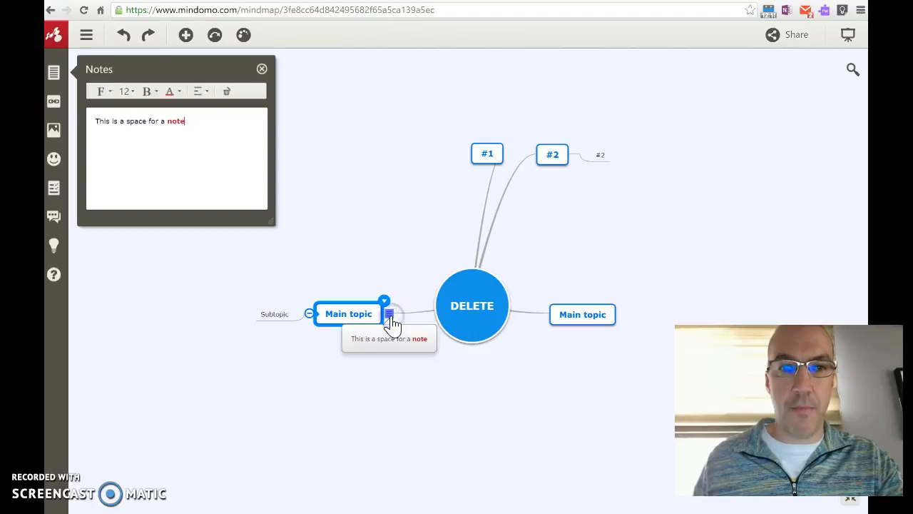
click(262, 69)
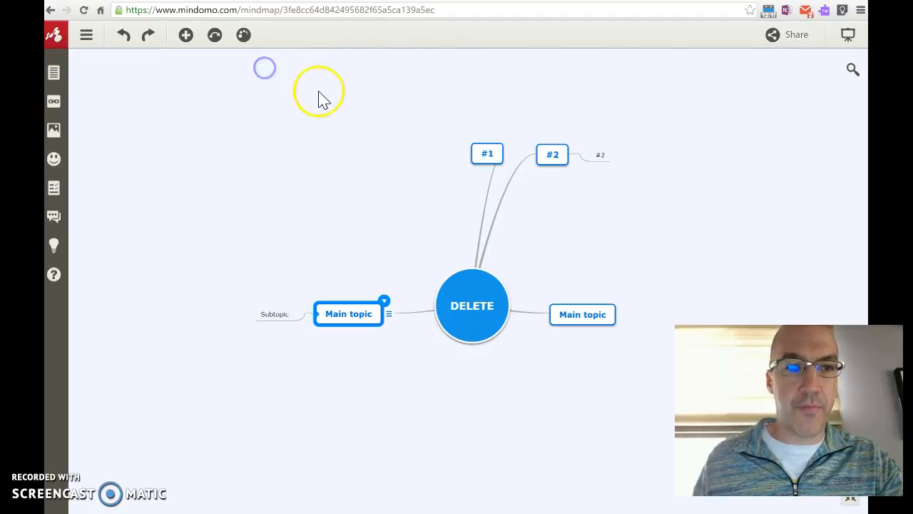
- Examine the hyperlink and attachment types available for the left main topic without adding a link
click(62, 108)
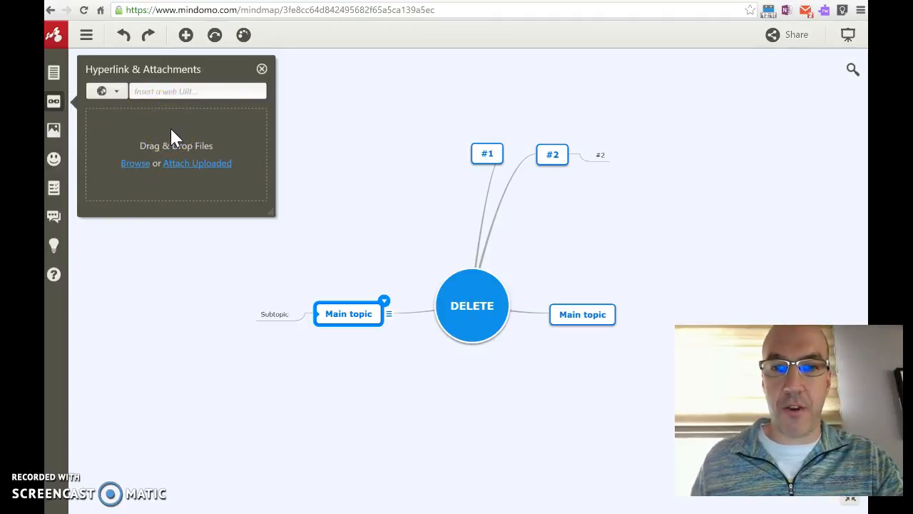
click(171, 99)
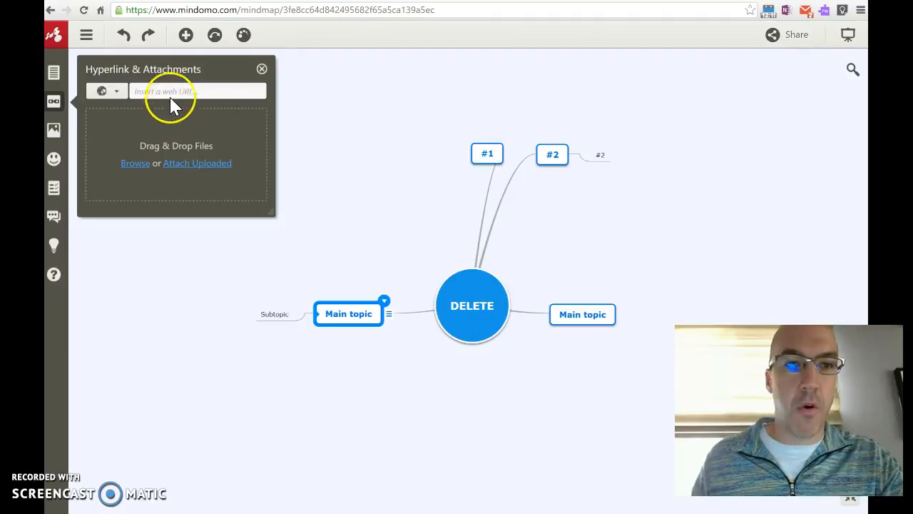
click(120, 98)
click(261, 68)
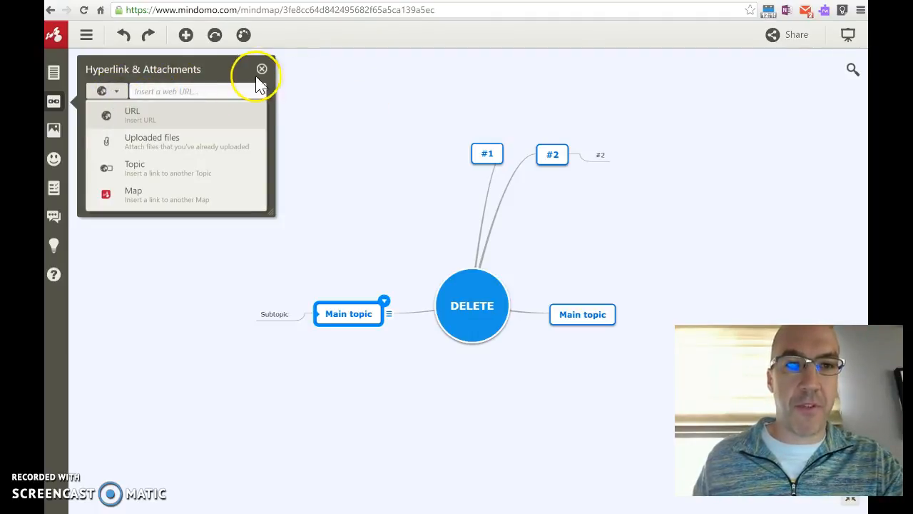
- Search the web images for "apple" and insert a red apple picture into the left main topic
click(56, 135)
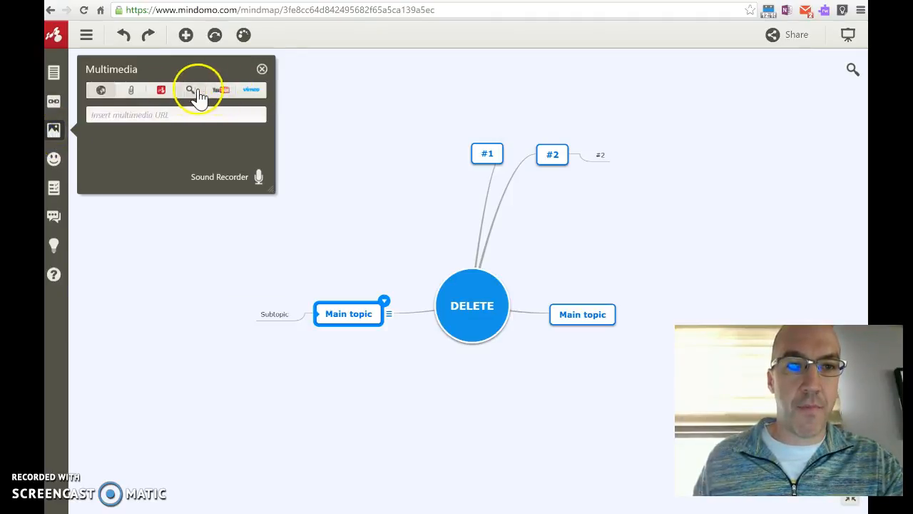
click(133, 115)
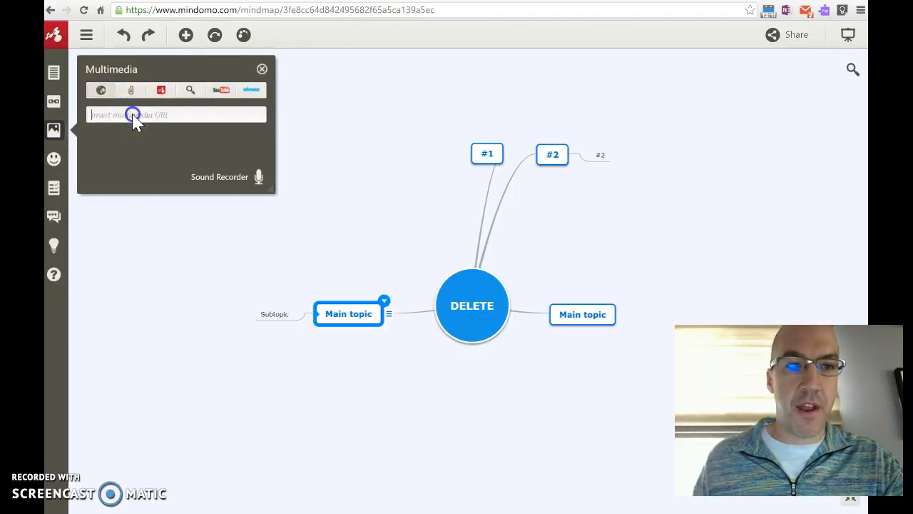
click(191, 90)
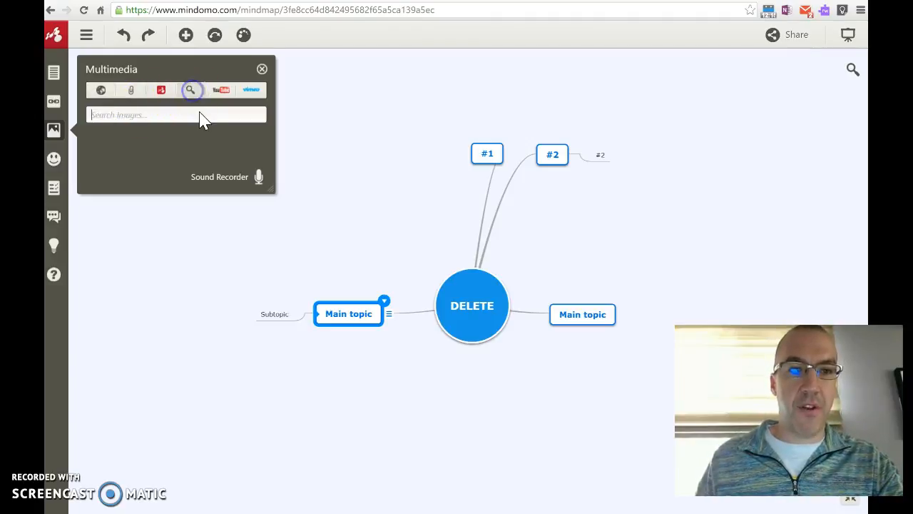
text(apple)
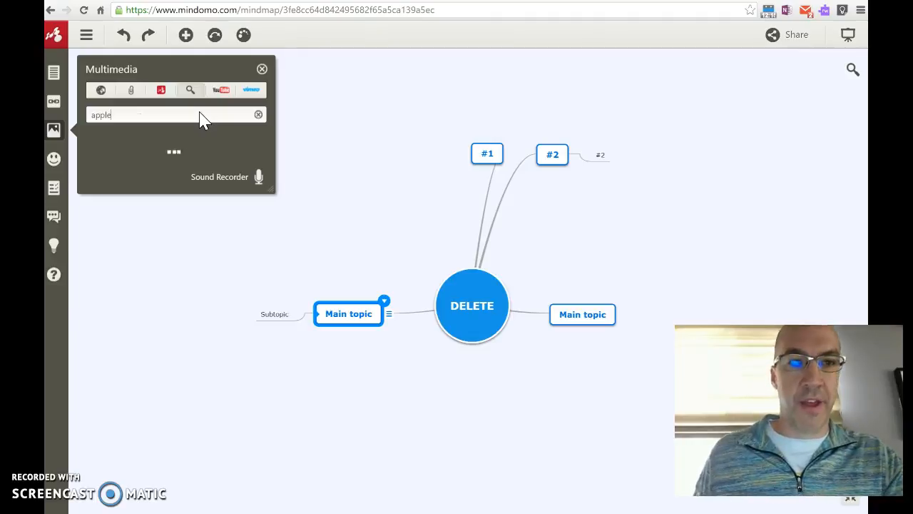
click(198, 170)
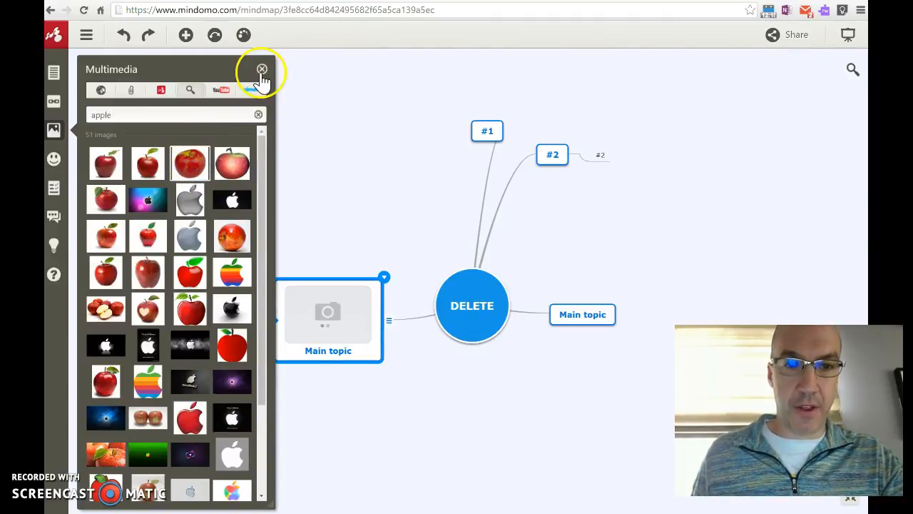
click(261, 70)
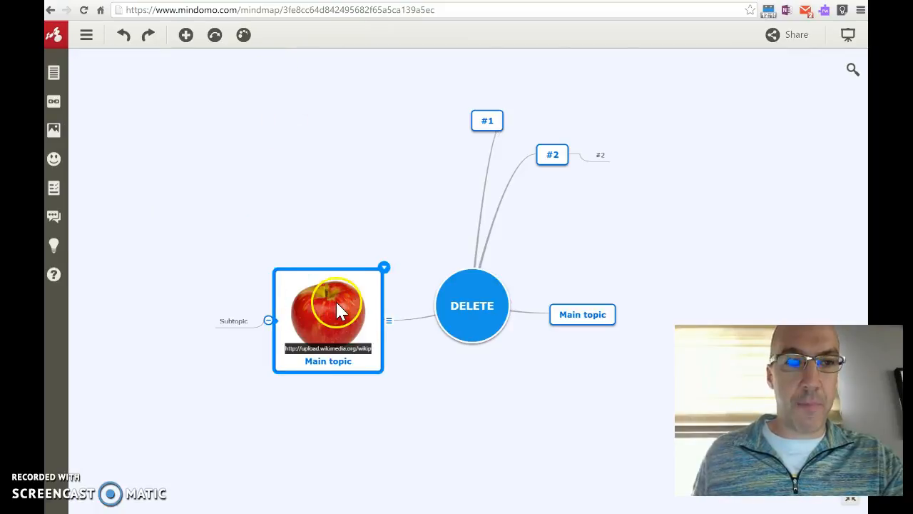
- Add the orange star icon to the left main topic with the apple picture
click(56, 161)
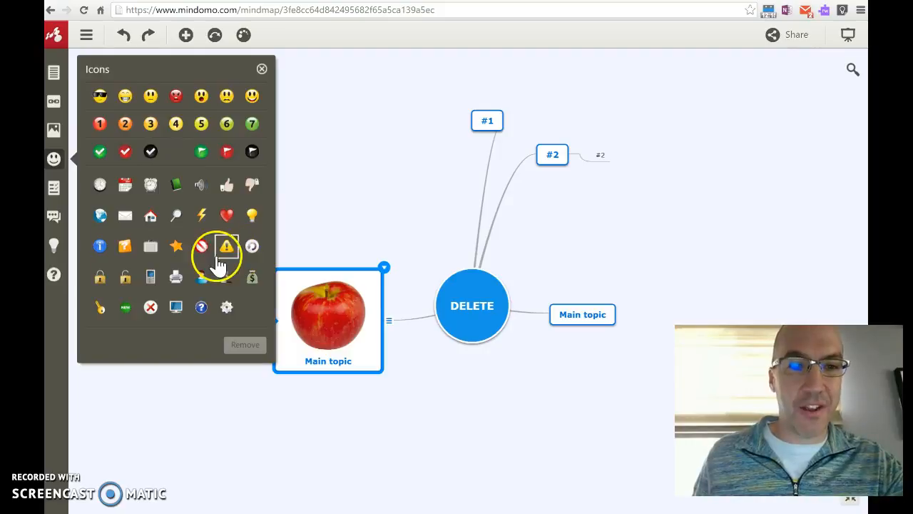
click(180, 250)
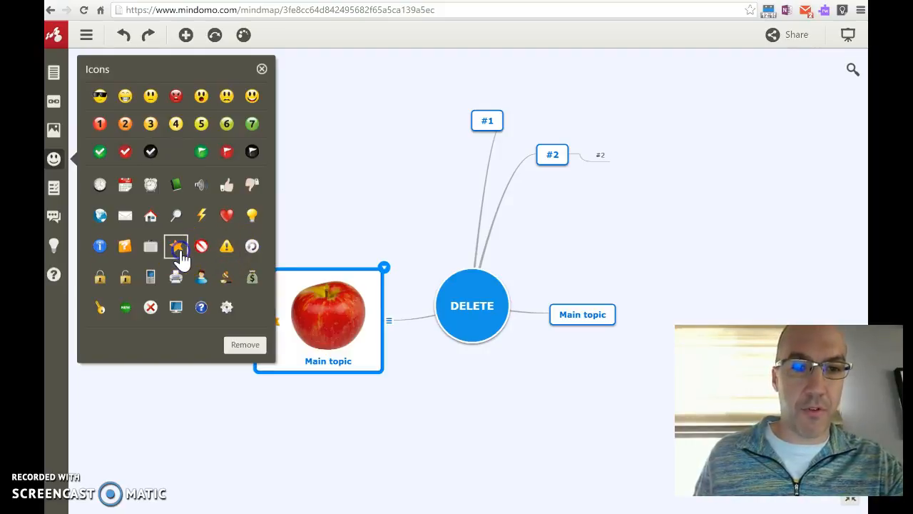
click(260, 68)
- Add the red number 1 icon to the subtopic of the apple topic
click(211, 322)
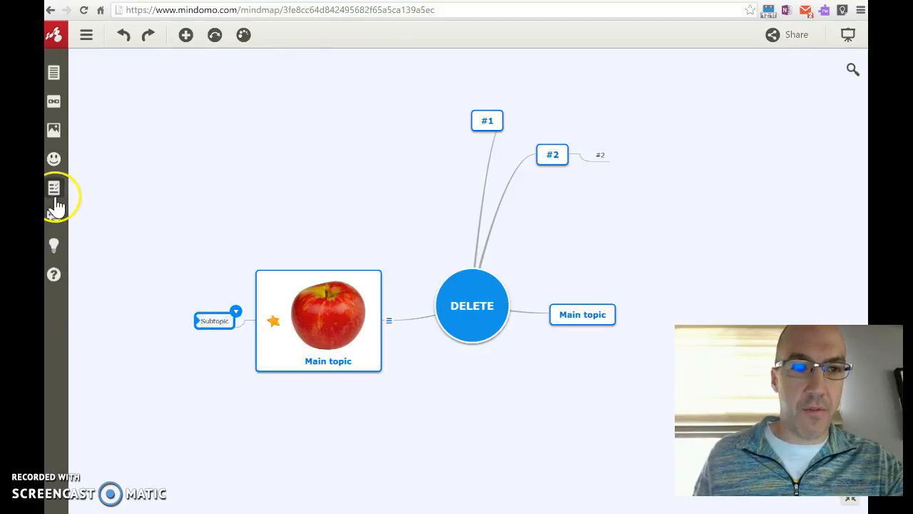
click(55, 161)
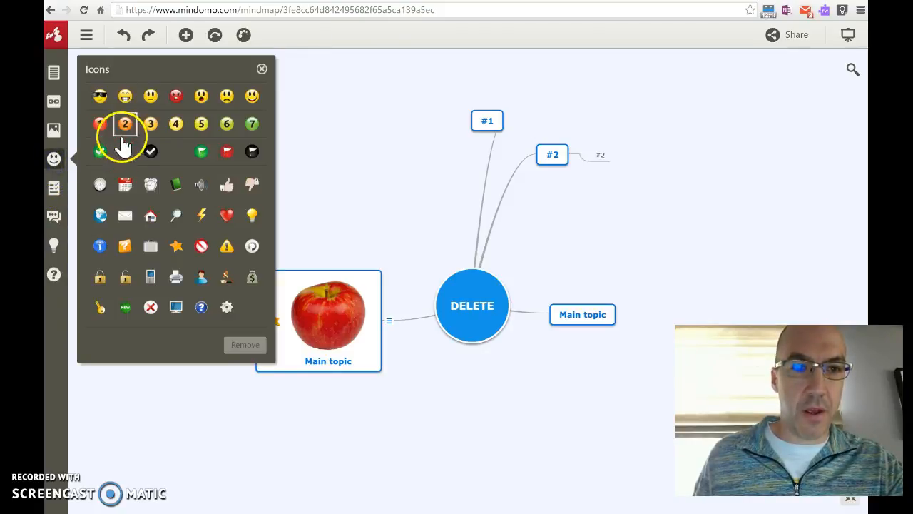
click(100, 124)
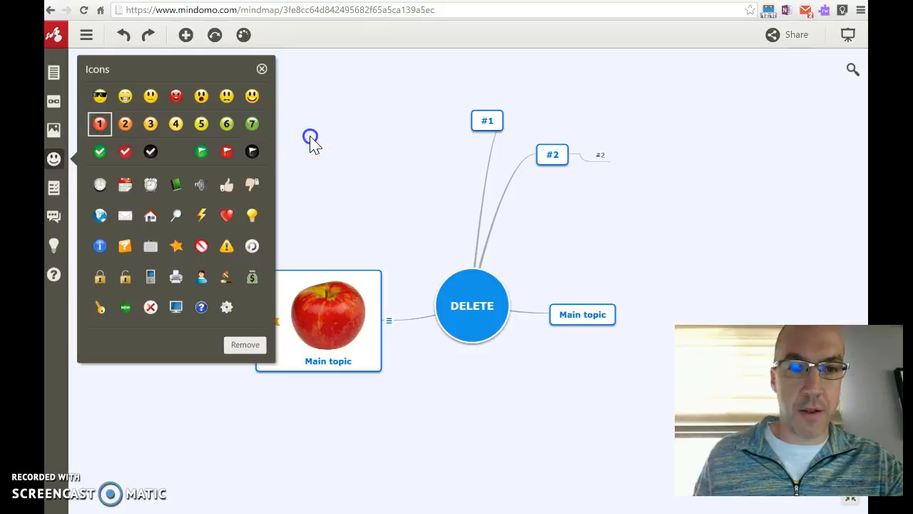
click(261, 69)
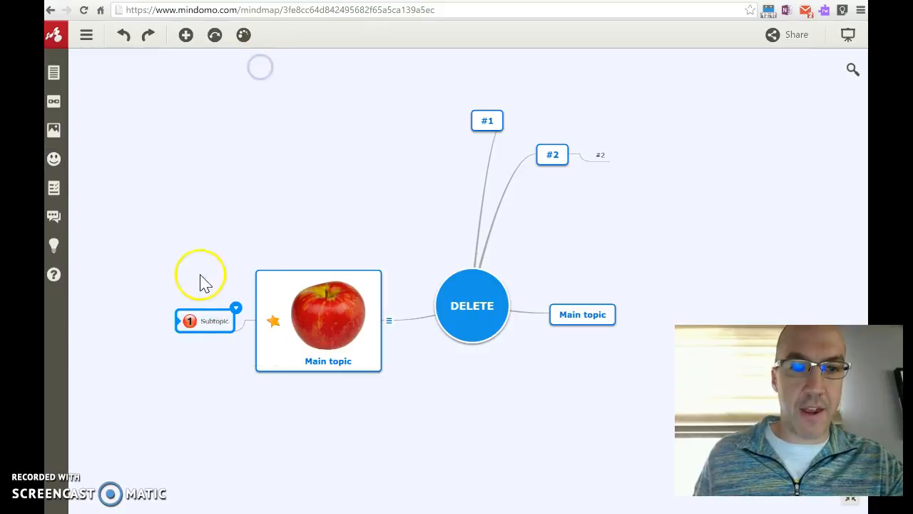
- Post the comment "this is awesome" on the apple topic's subtopic and give the subtopic a like
click(56, 224)
click(184, 265)
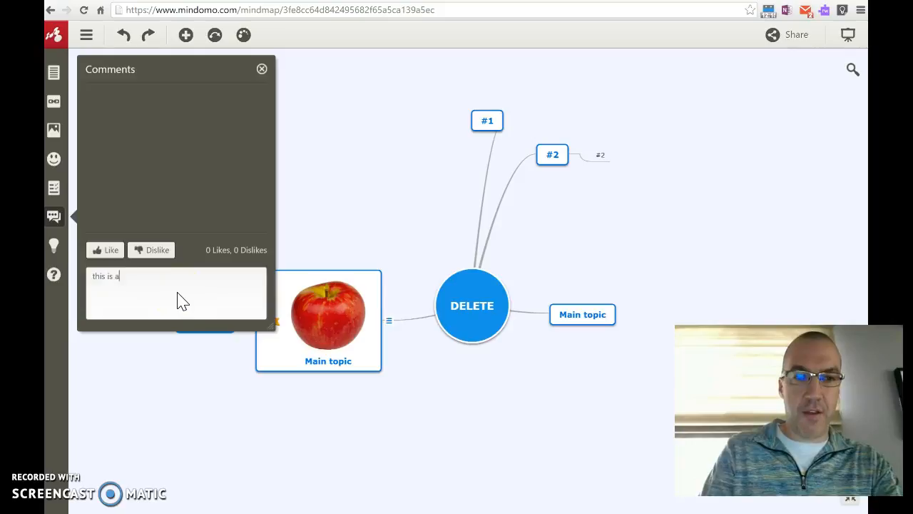
key(Return)
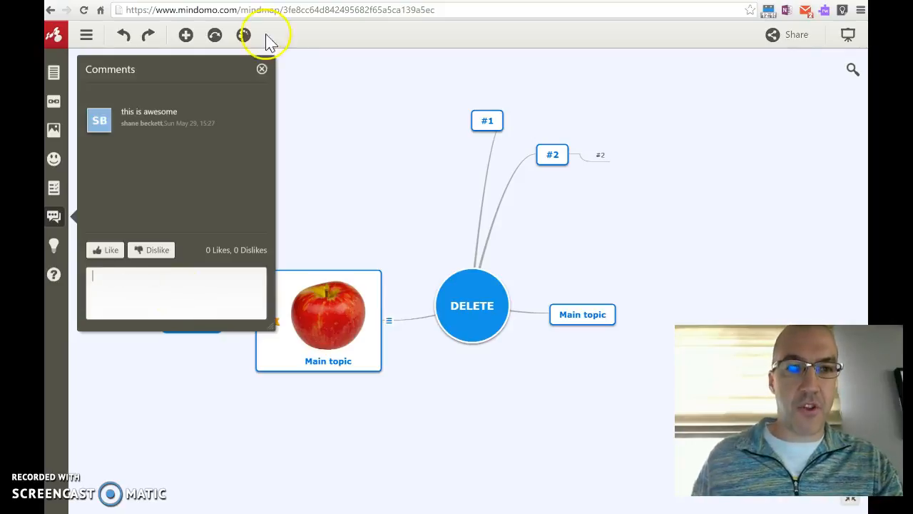
click(99, 251)
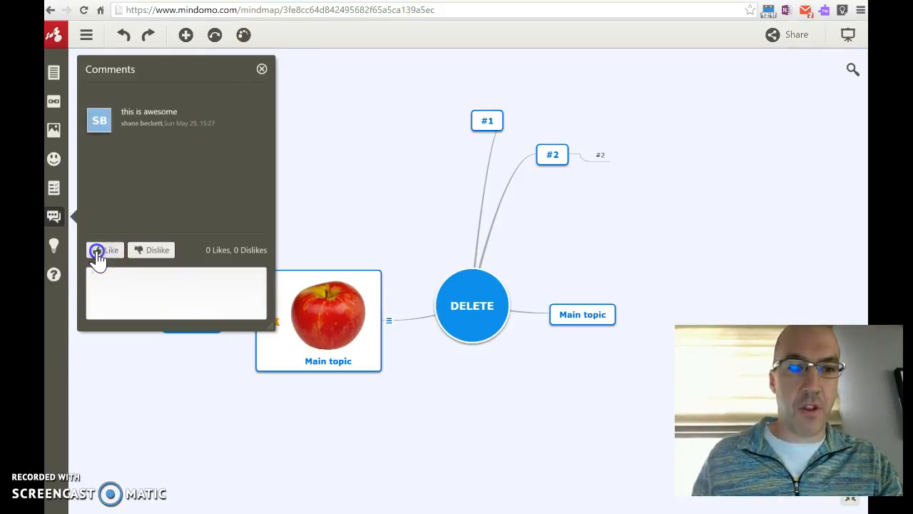
click(262, 69)
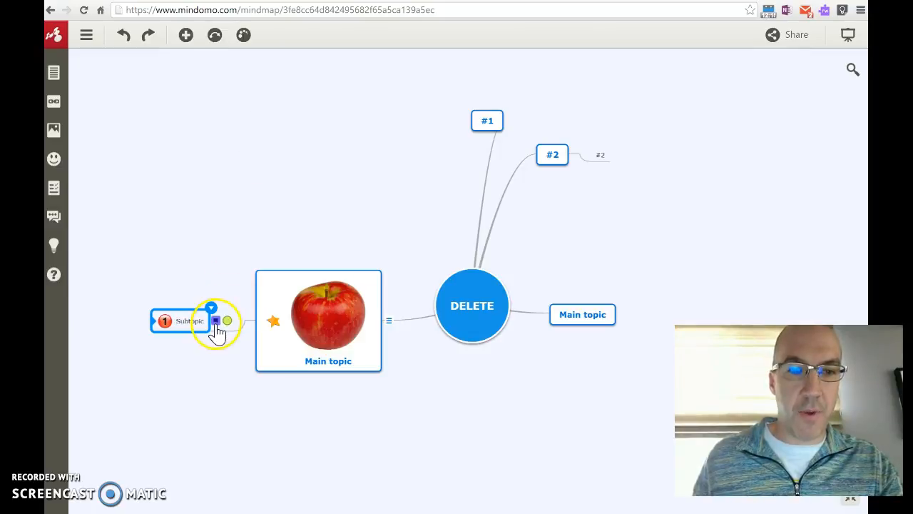
mouse_move(216, 321)
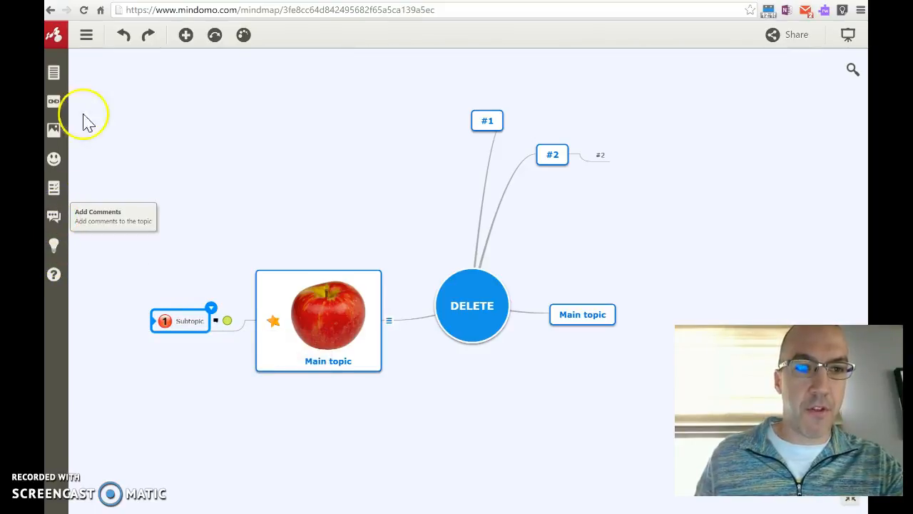
- Apply the map theme with a light blue background and orange central topic, overriding all custom topic settings
click(243, 35)
click(181, 178)
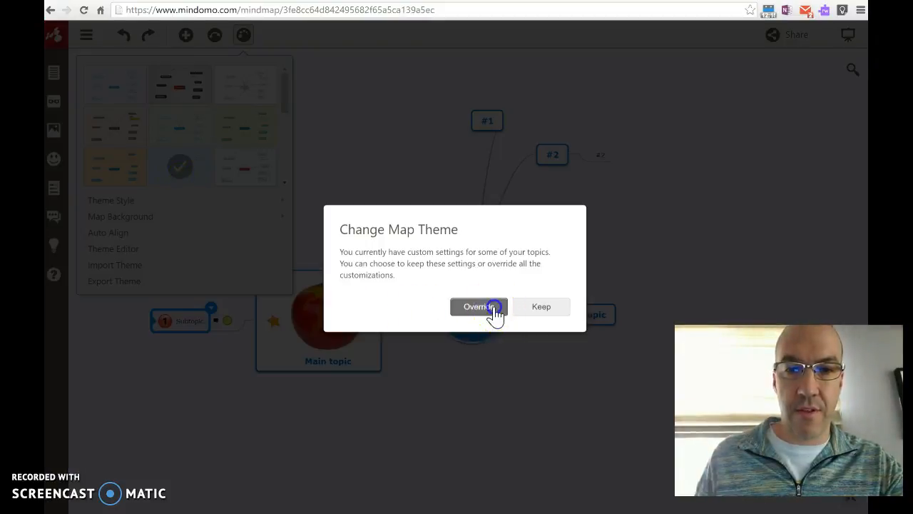
click(492, 309)
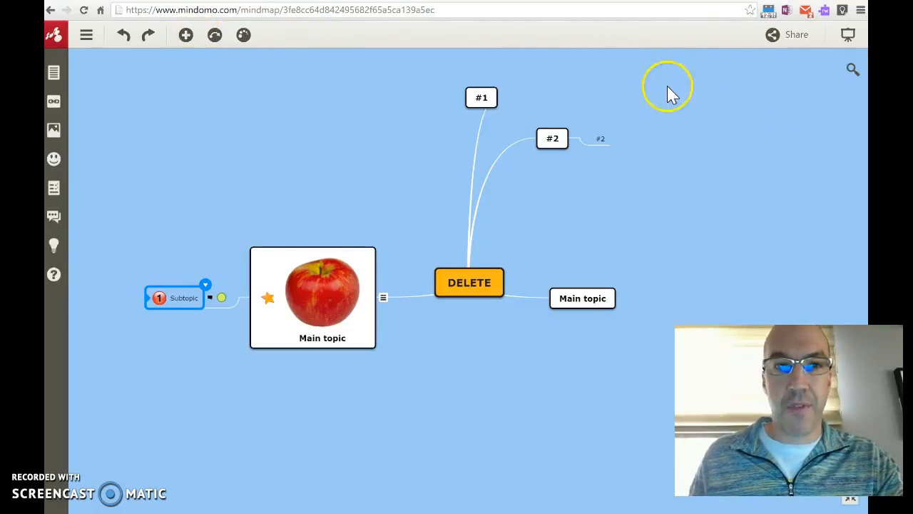
- View the map as an outline and review its share settings without changing them
click(85, 39)
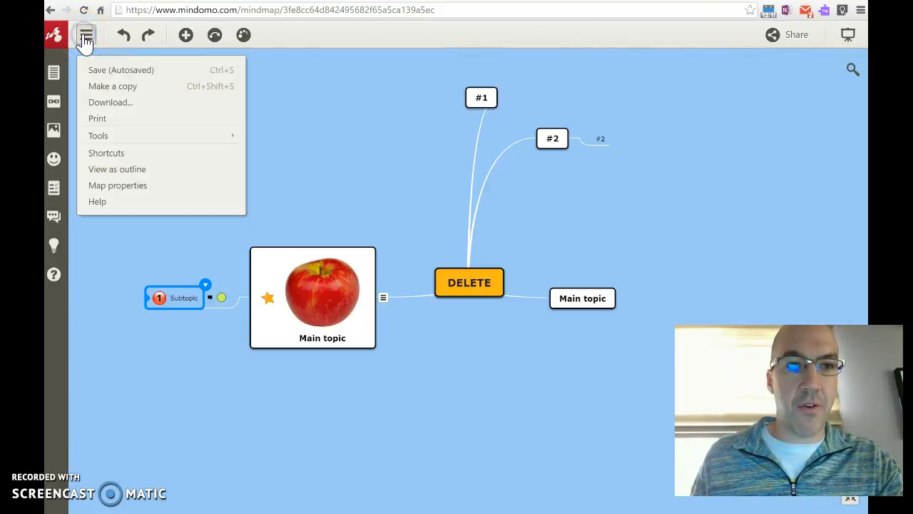
click(129, 173)
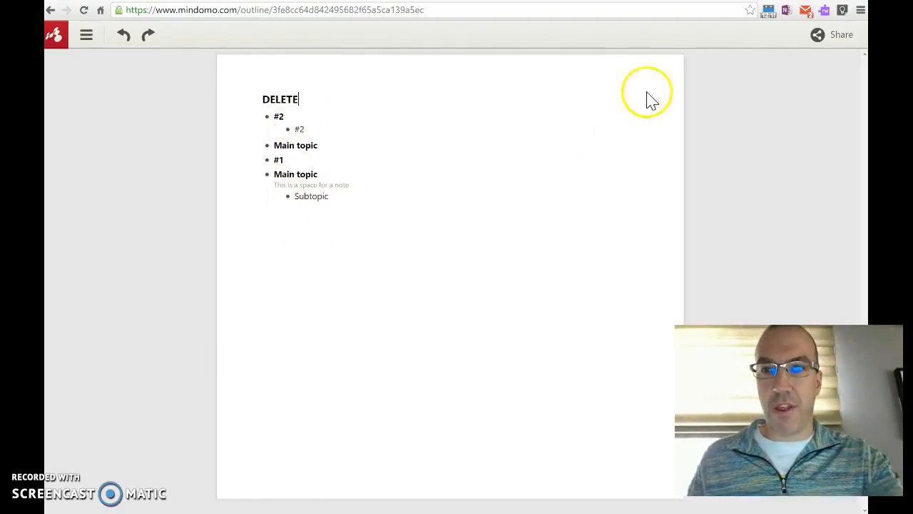
click(843, 37)
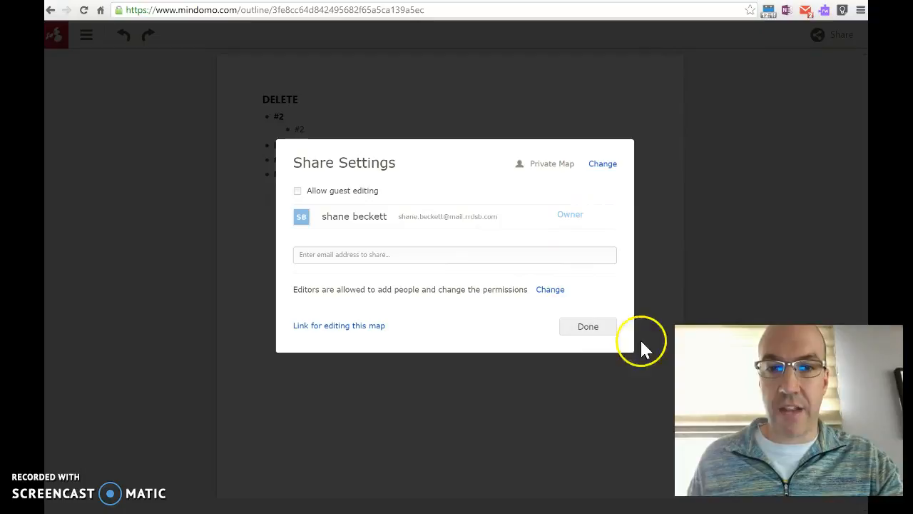
click(601, 330)
- Return to the mind map view and, in the presentation editor, enlarge slide 1 to enclose all topics and subtopics
click(88, 40)
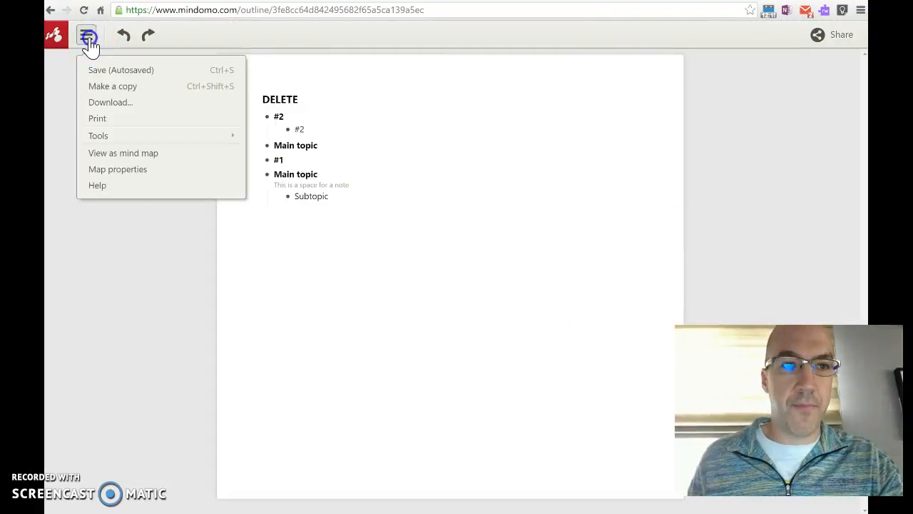
click(118, 154)
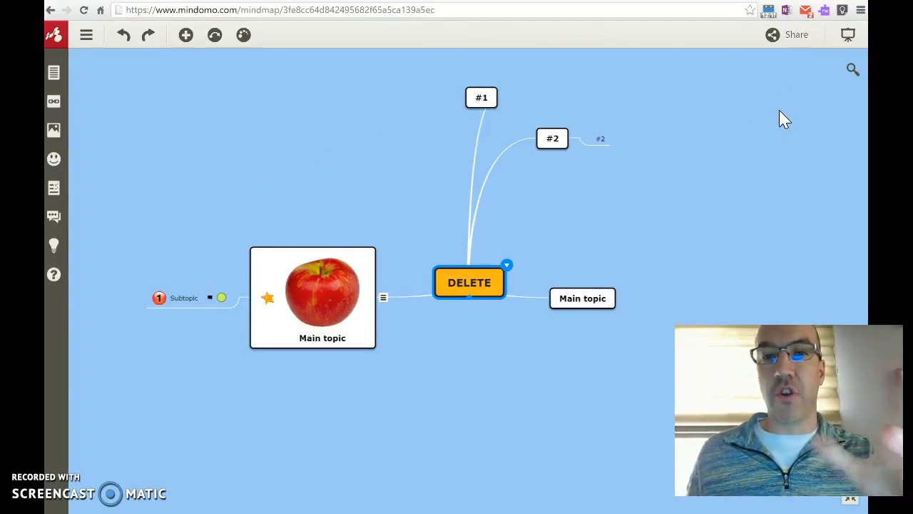
click(848, 37)
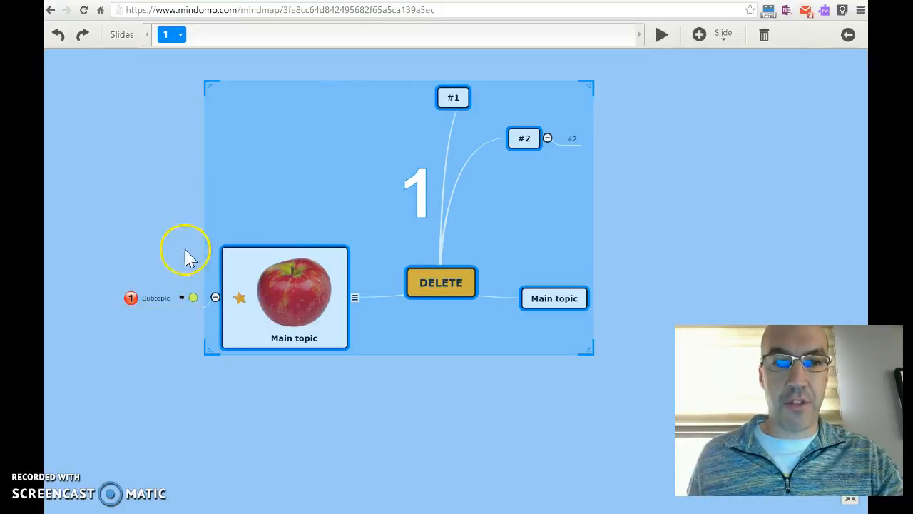
drag(207, 355, 86, 401)
drag(592, 84, 615, 82)
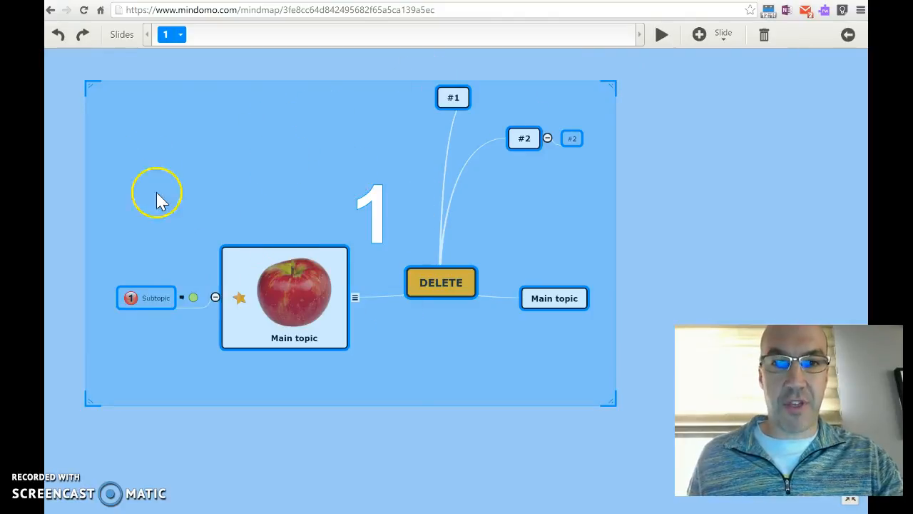
- Add three presentation slides: one around topics #1 and #2, one around the whole map, and one around the imageless Main topic
click(701, 36)
drag(419, 84, 596, 177)
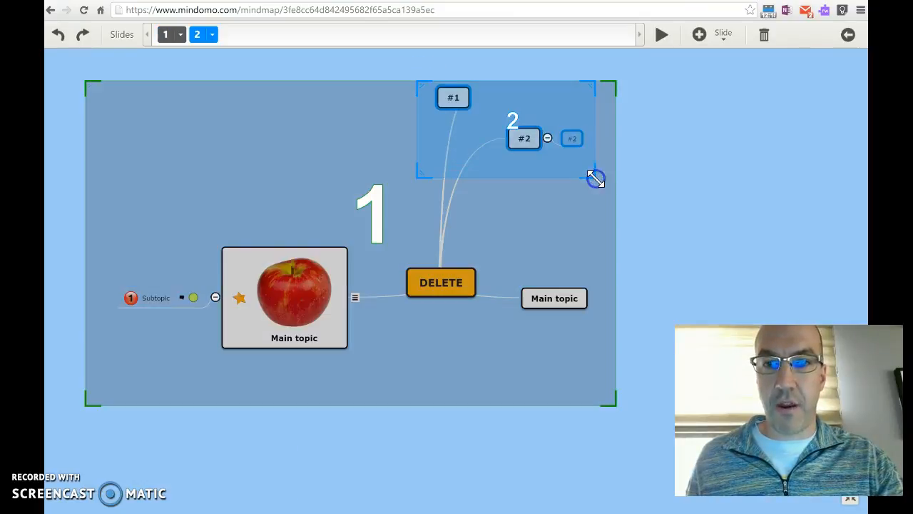
click(699, 34)
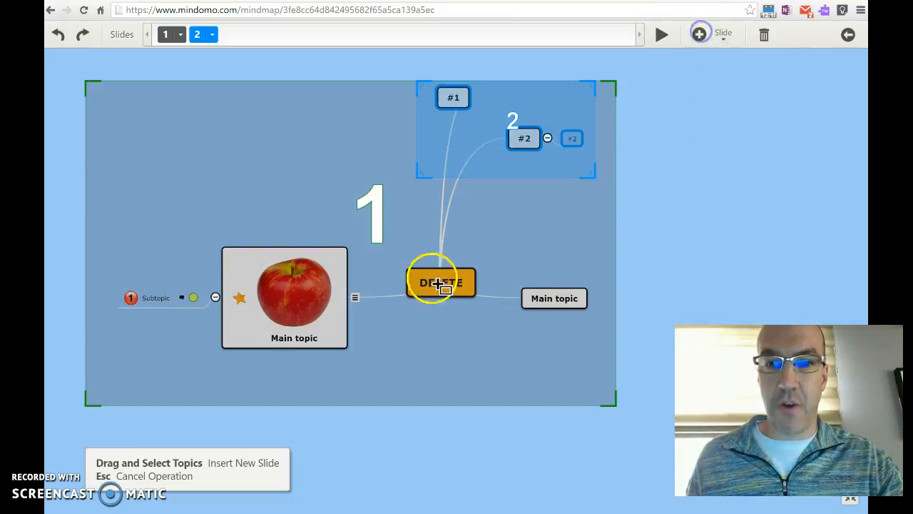
drag(106, 86, 599, 380)
click(701, 35)
drag(500, 266, 599, 320)
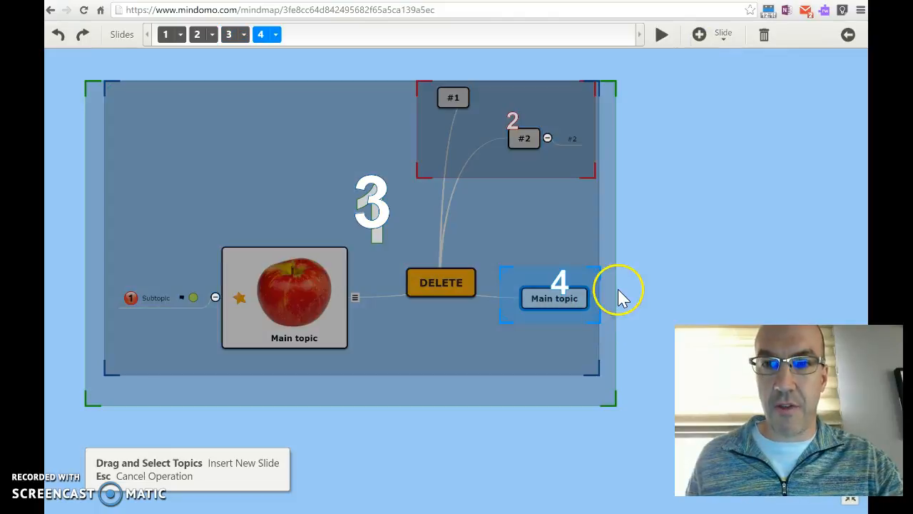
- Reorder the slides so the imageless Main topic is second, the second whole-map slide third, and the #1 and #2 topics fourth
click(235, 35)
drag(235, 35, 302, 33)
drag(204, 35, 292, 37)
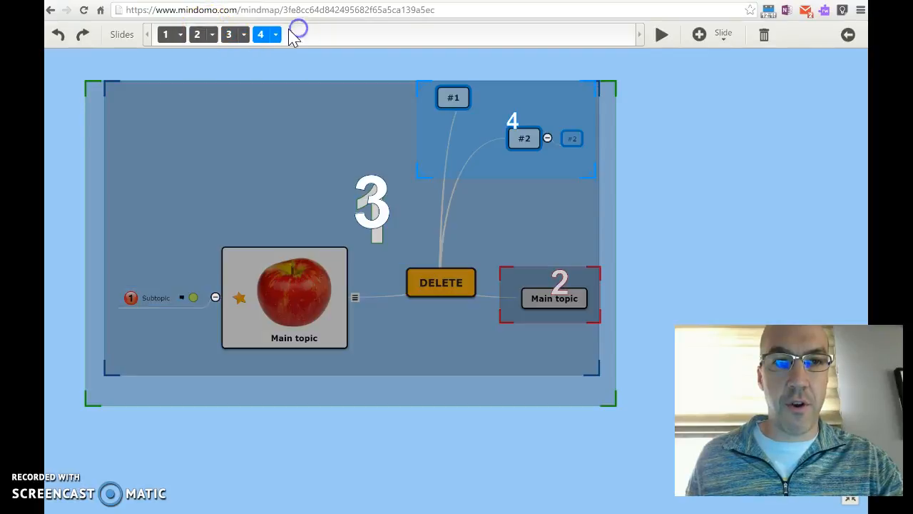
click(244, 35)
click(296, 32)
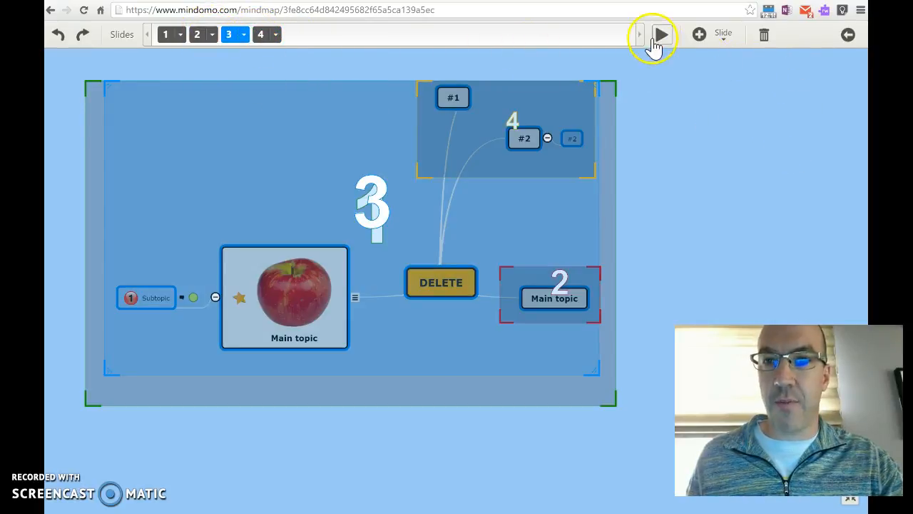
- Play the presentation and advance through its slides
click(661, 40)
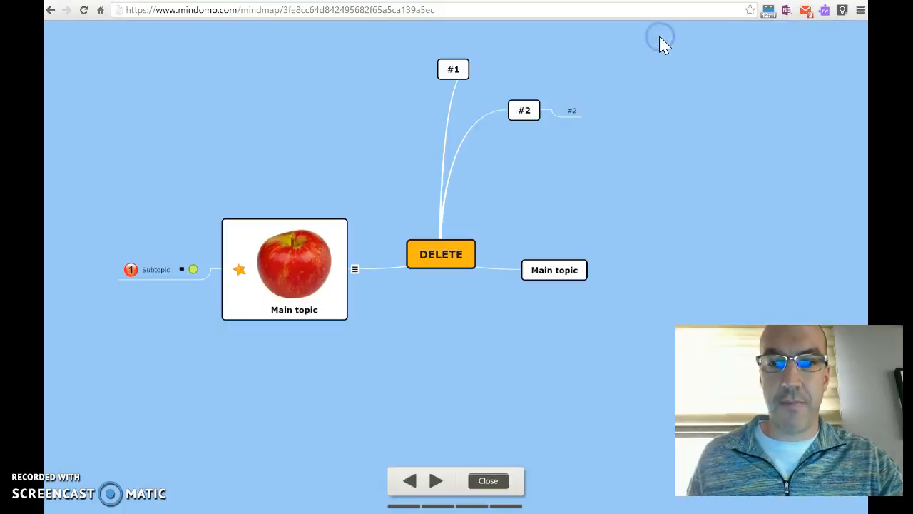
click(438, 482)
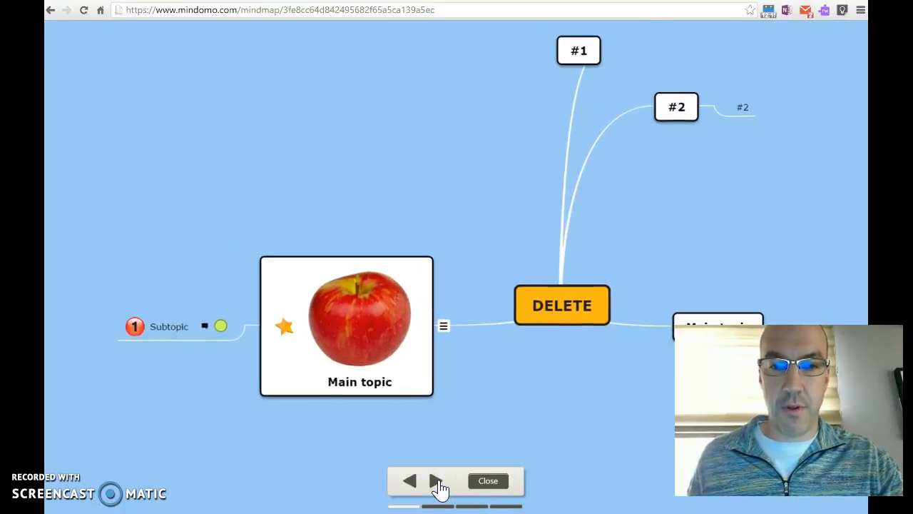
click(437, 481)
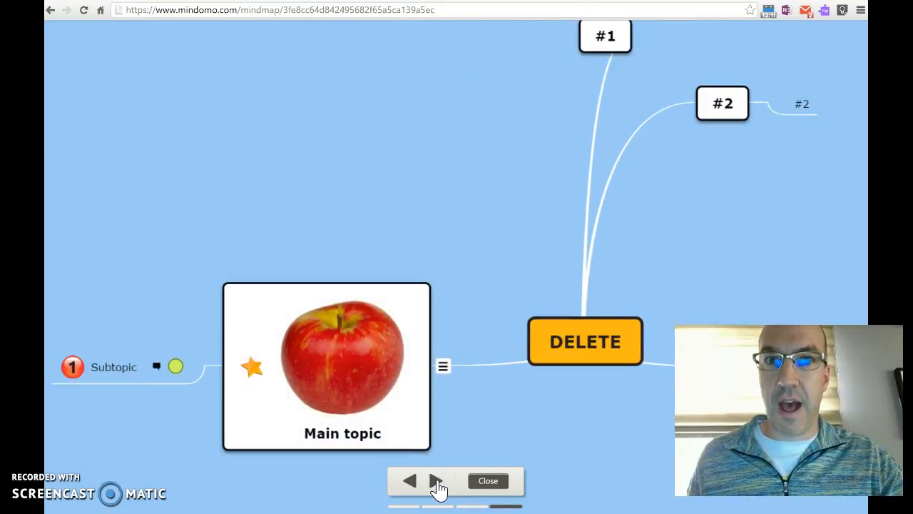
click(435, 480)
- View the apple topic's note and its subtopic's comment during the presentation
click(442, 366)
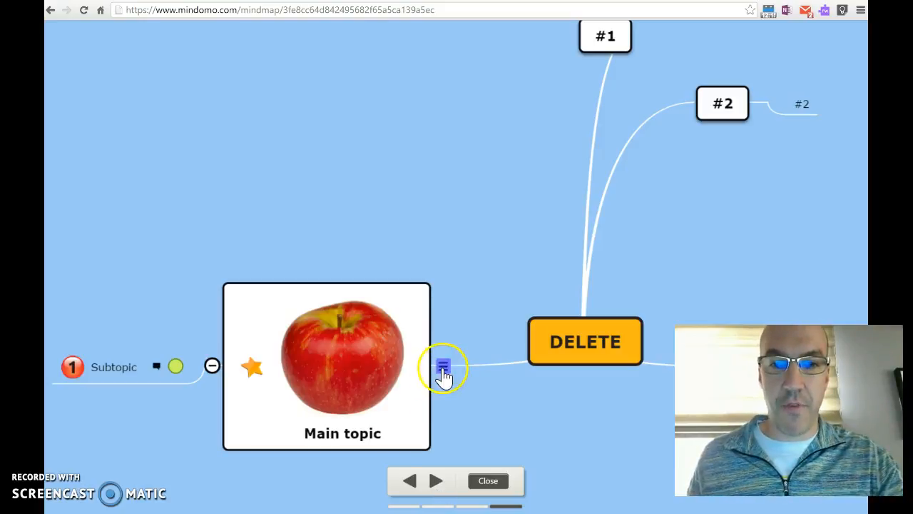
click(478, 409)
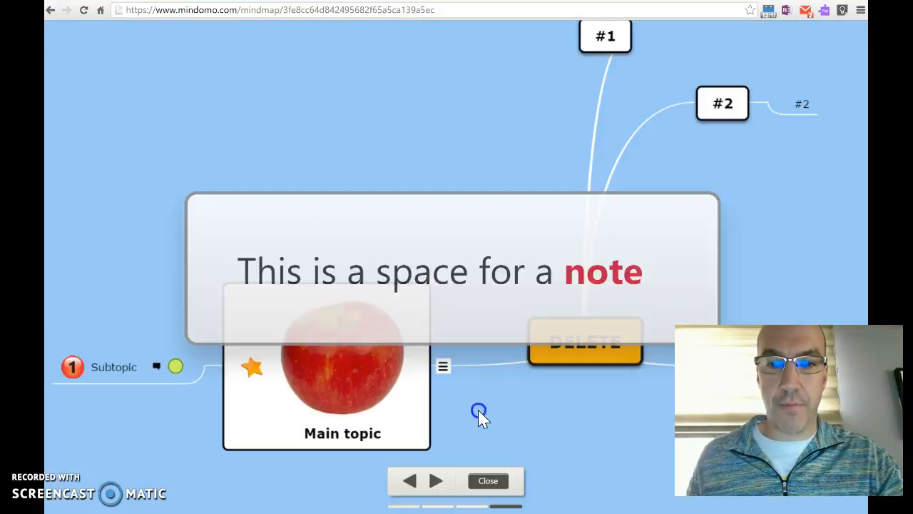
click(158, 368)
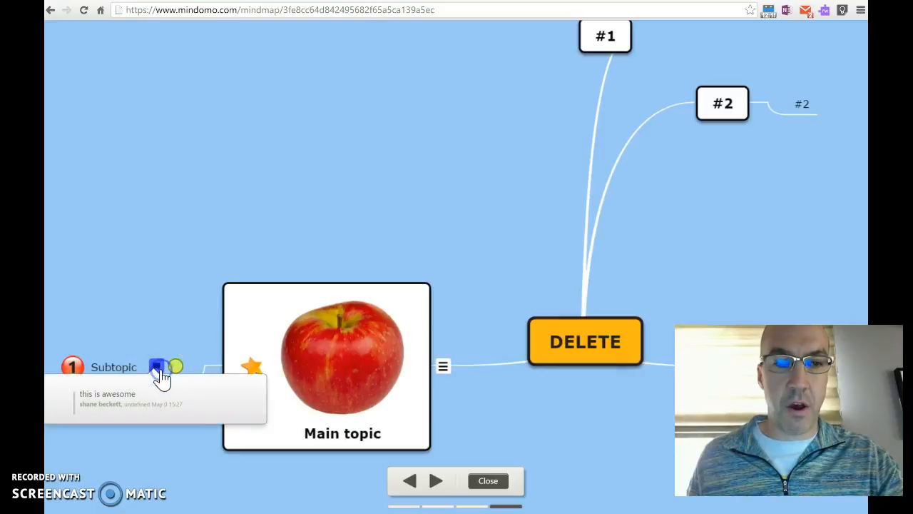
click(176, 368)
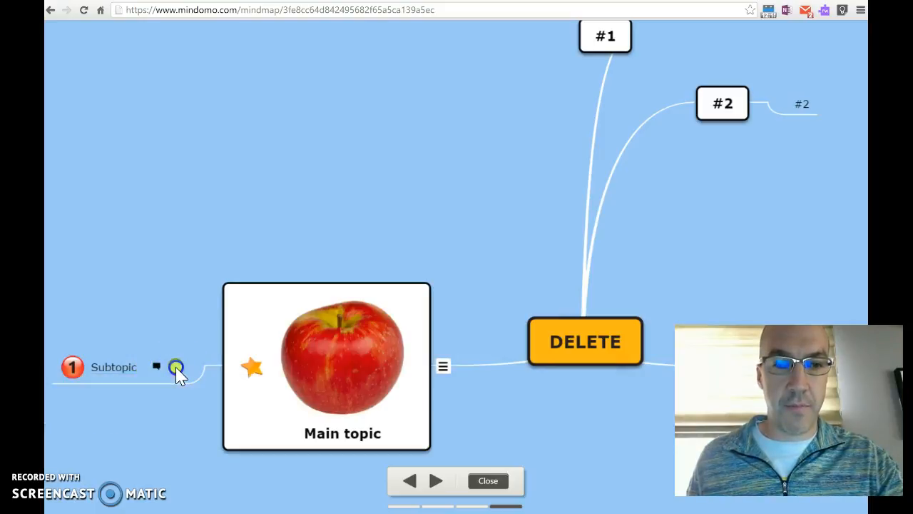
- Collapse the apple and #2 branches in the presentation, and exit to the mind map view
click(212, 365)
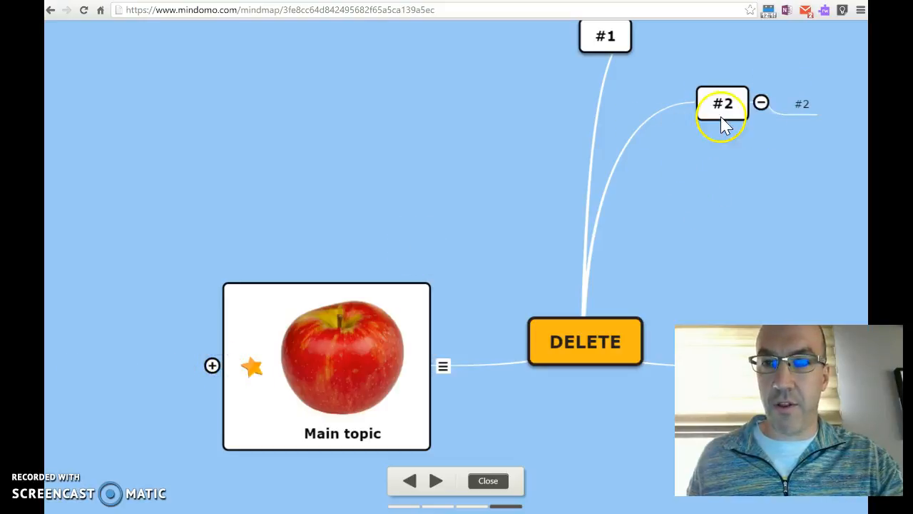
click(761, 103)
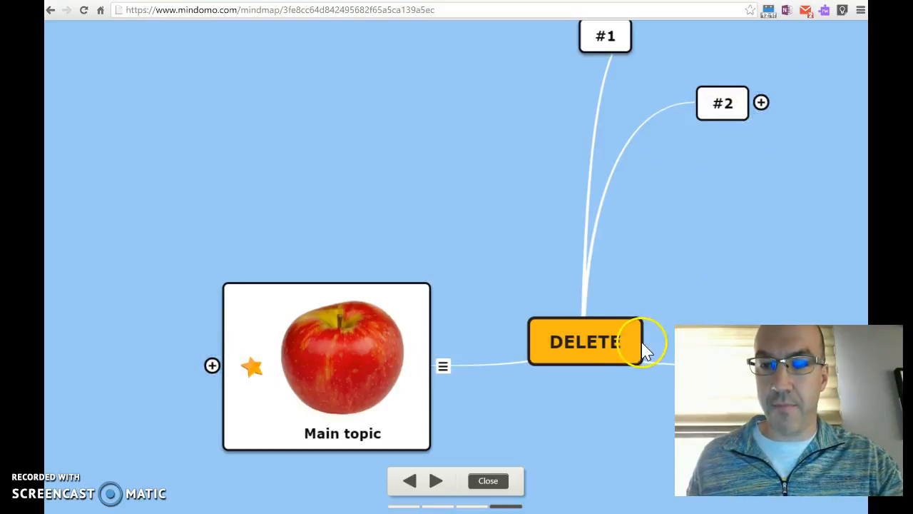
click(511, 479)
click(846, 33)
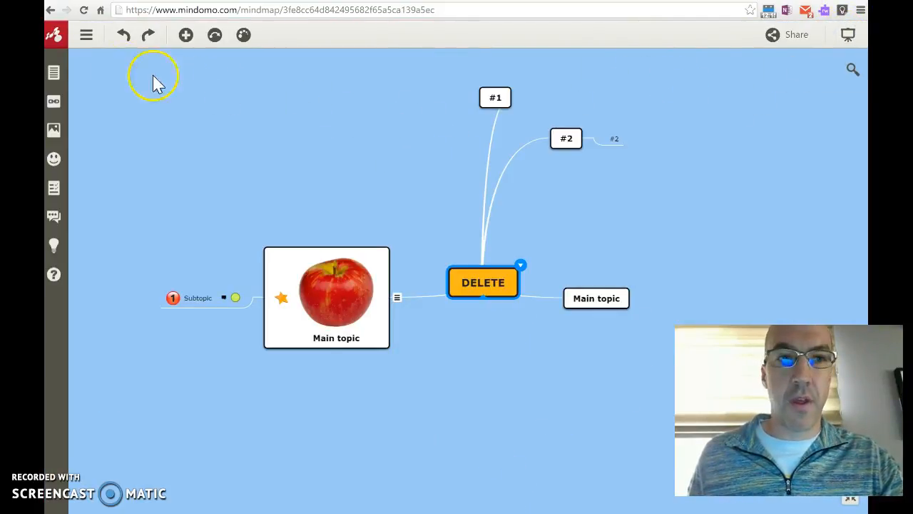
- Review the map's share settings and view its editing link, leaving the settings as they are
click(788, 37)
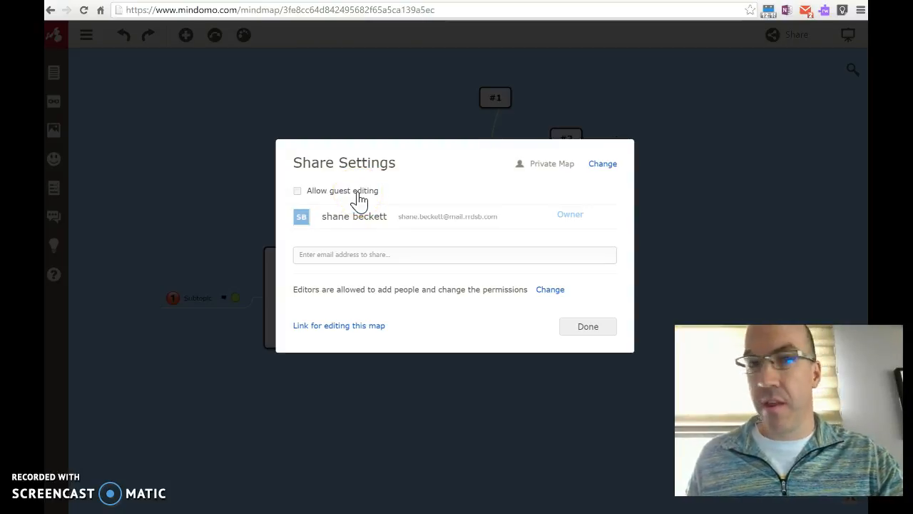
click(363, 326)
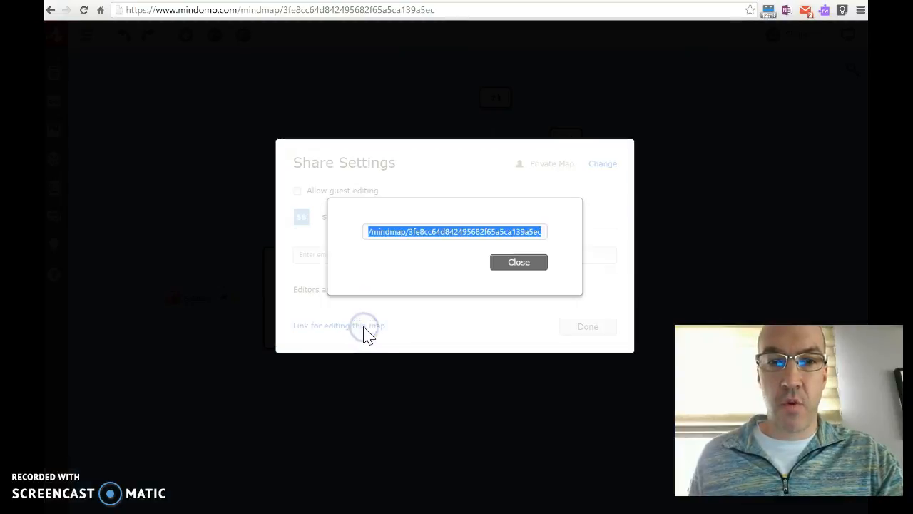
click(519, 263)
click(584, 325)
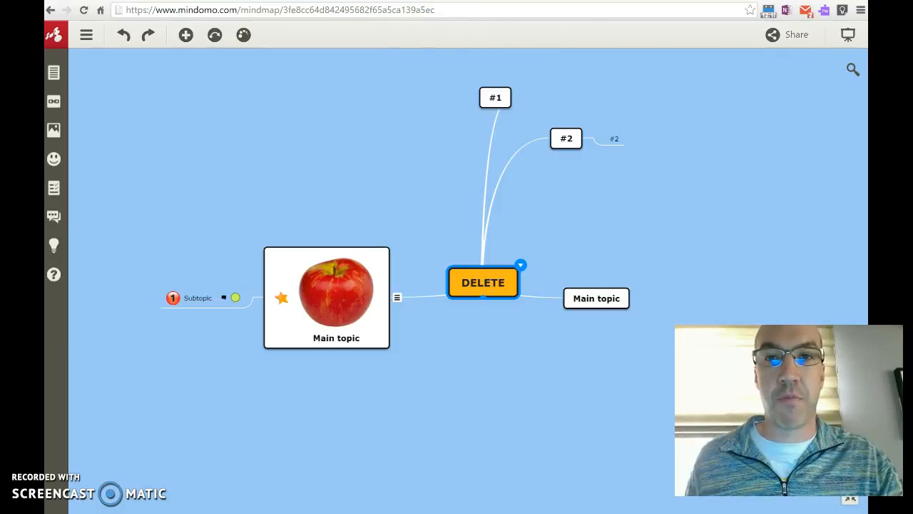
- Switch to the "2016-05-30 BIIT Mindomo" presentation in Google Slides
click(533, 0)
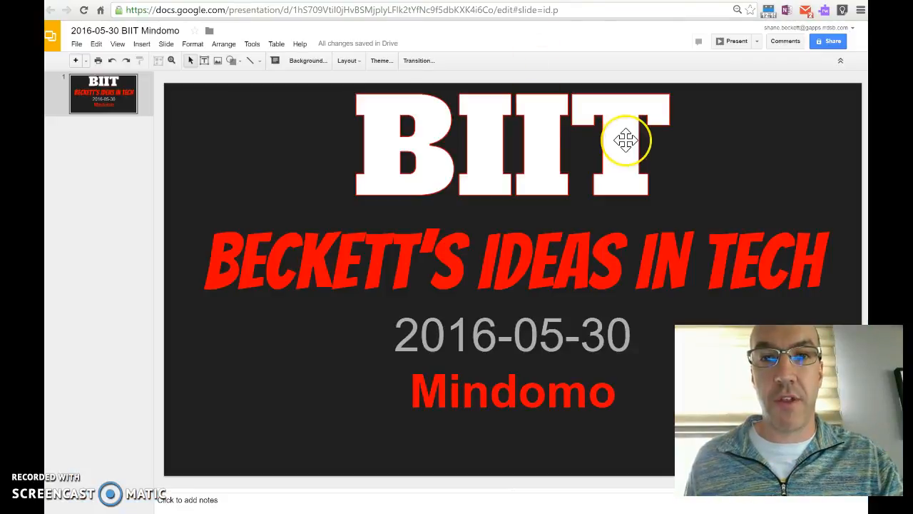